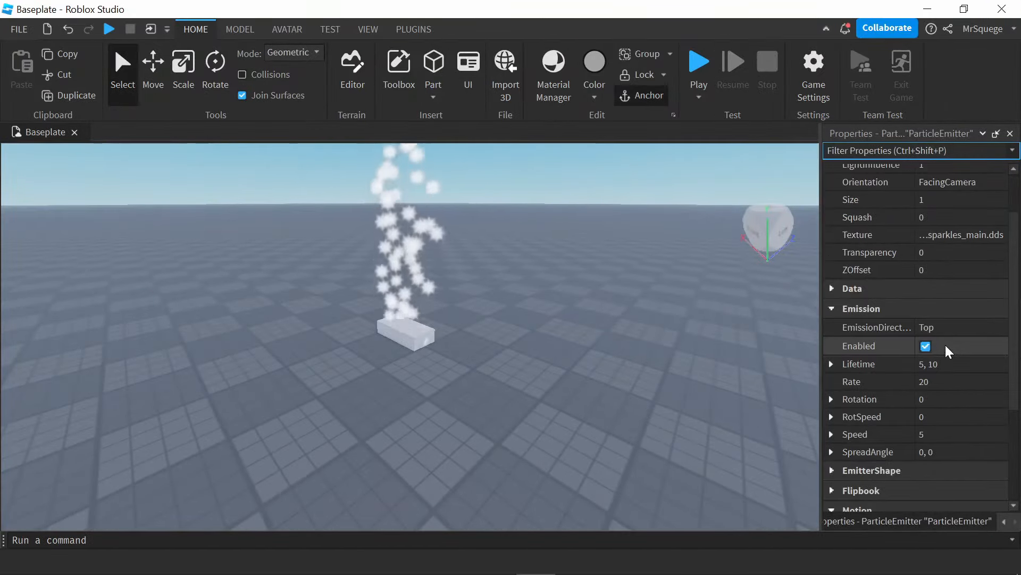
# - Set the particle emitter's Color to light red, RGB 255, 139, 128
pyautogui.scroll(2, 946, 344)
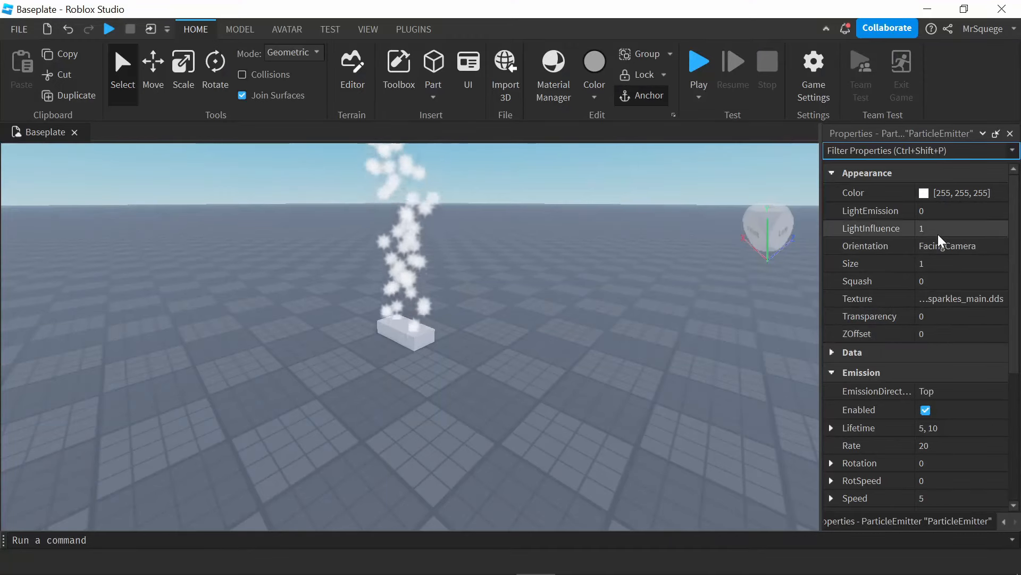
pyautogui.click(924, 194)
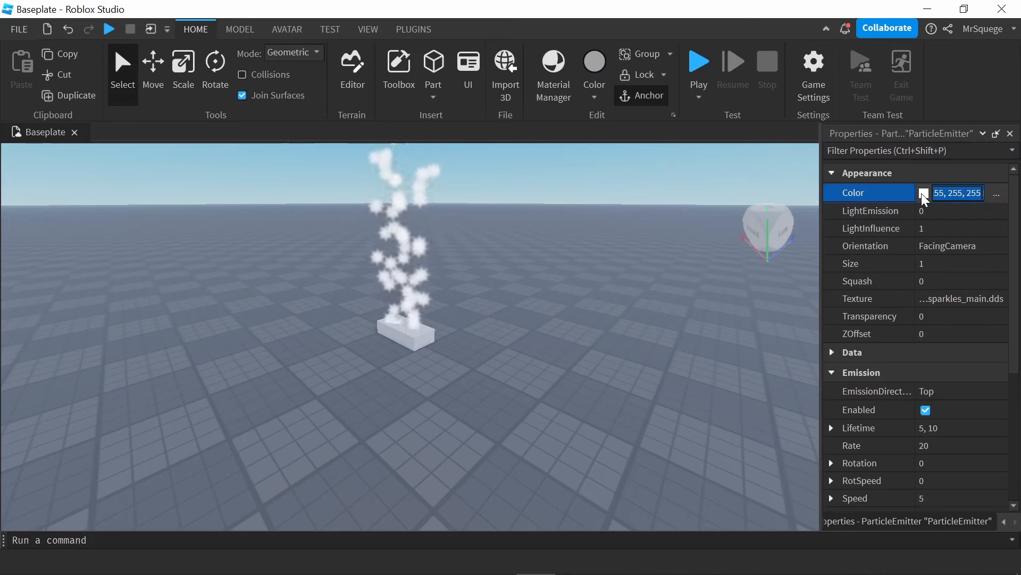
pyautogui.moveTo(550, 120); pyautogui.dragTo(823, 259)
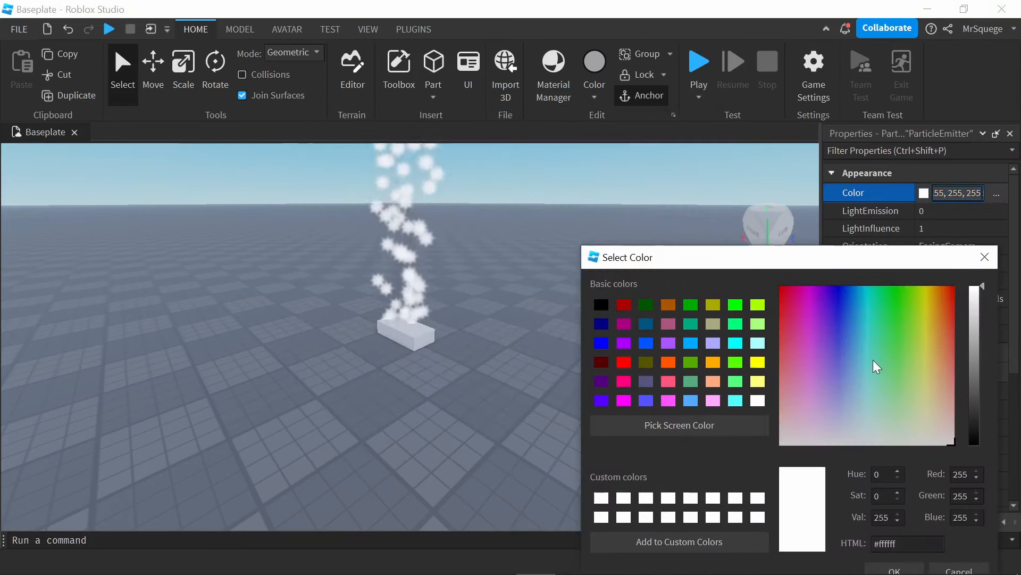
pyautogui.moveTo(877, 366); pyautogui.dragTo(903, 369)
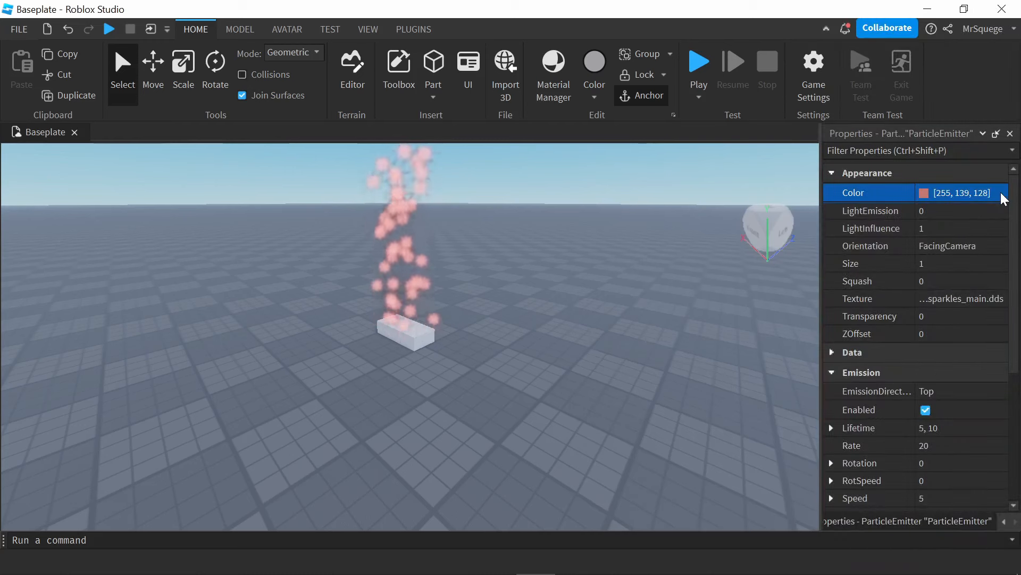
# - Set the start keypoint of the particle Color sequence to blue #0800ff and view the gradient along the particle stream
pyautogui.click(1001, 193)
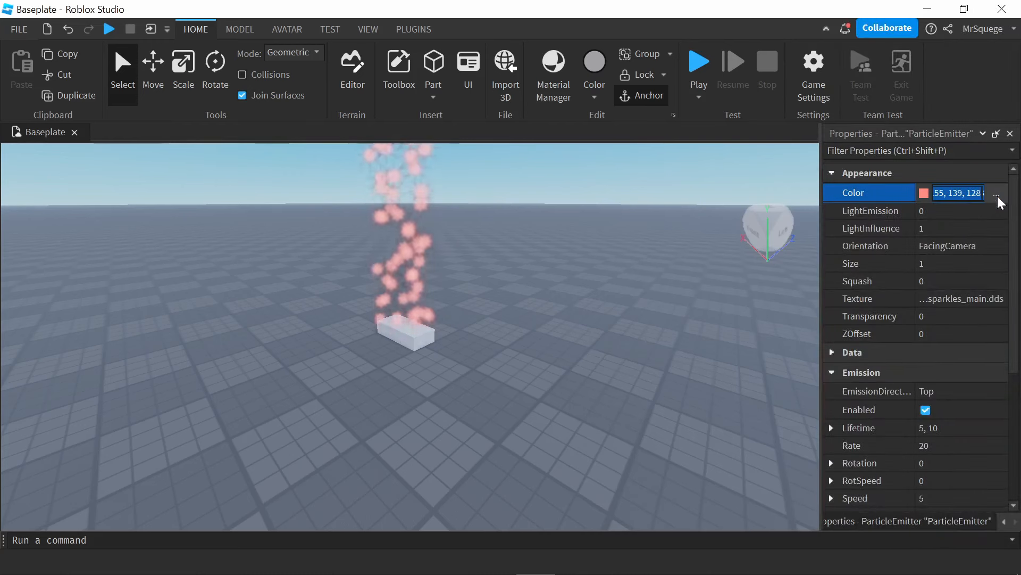
pyautogui.click(997, 197)
pyautogui.moveTo(686, 274); pyautogui.dragTo(734, 282)
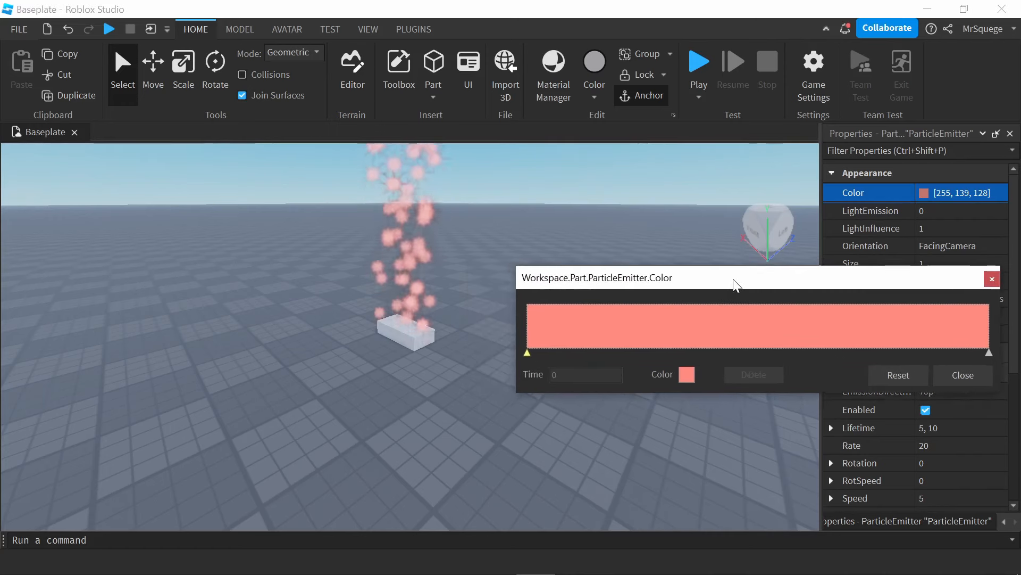
pyautogui.click(694, 378)
pyautogui.moveTo(590, 217); pyautogui.dragTo(558, 154)
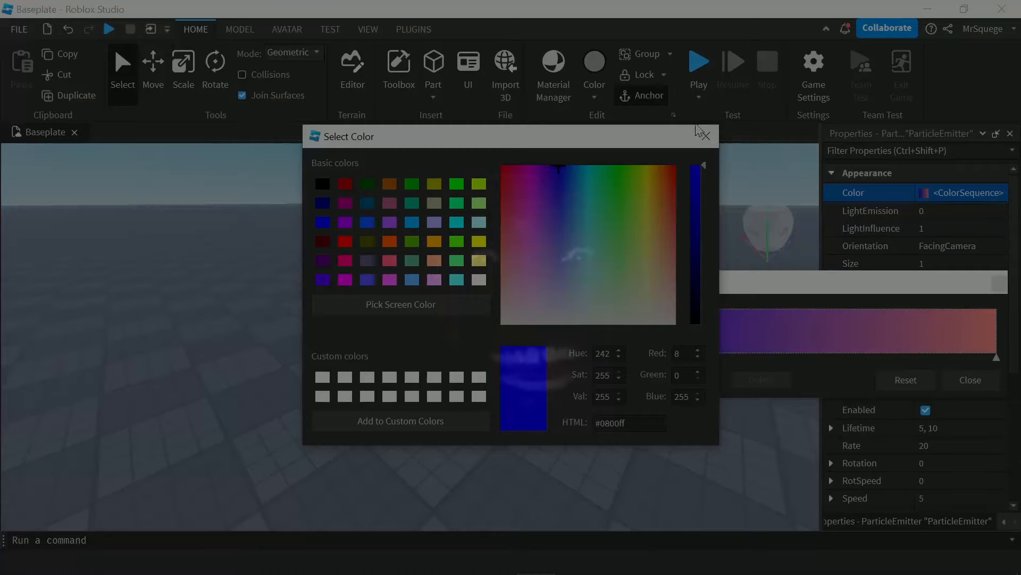
pyautogui.click(706, 136)
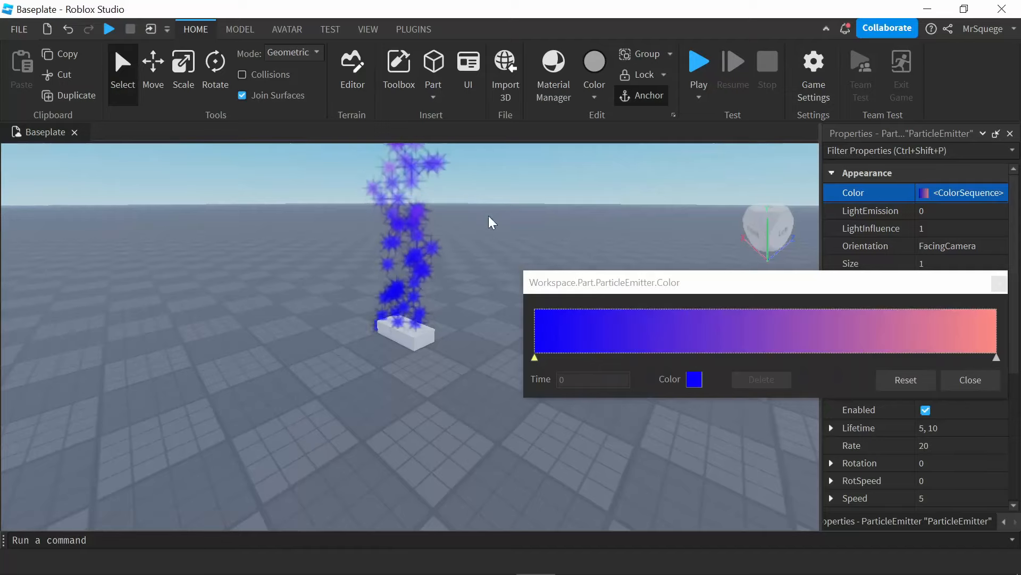
pyautogui.moveTo(497, 181); pyautogui.dragTo(482, 268, button='middle')
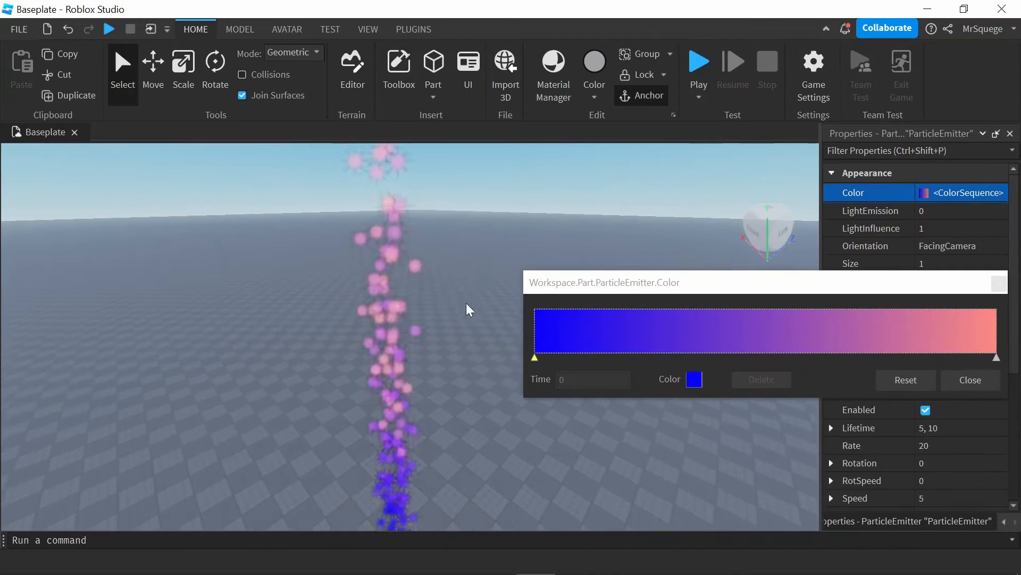
pyautogui.scroll(-1, 466, 302)
pyautogui.moveTo(453, 420); pyautogui.dragTo(449, 380, button='middle')
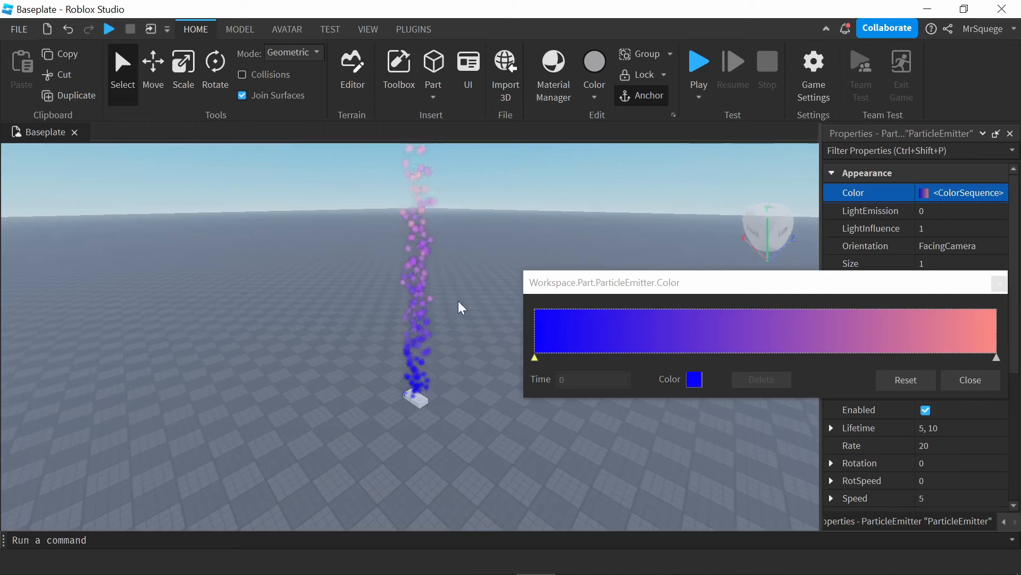
pyautogui.moveTo(464, 247); pyautogui.dragTo(464, 253, button='middle')
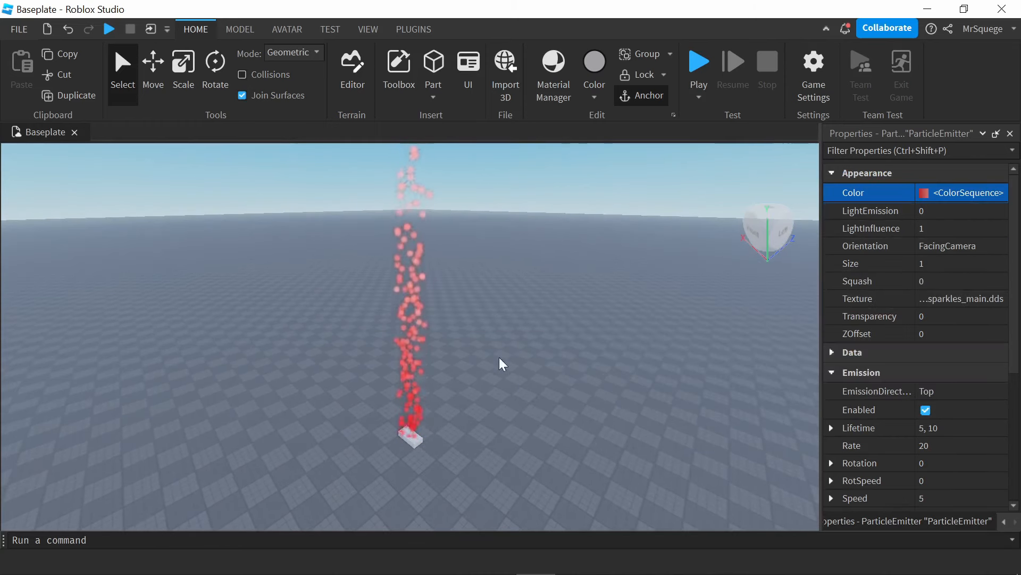
# - Set the particle emitter's LightEmission to 1
pyautogui.moveTo(499, 353); pyautogui.dragTo(543, 288, button='middle')
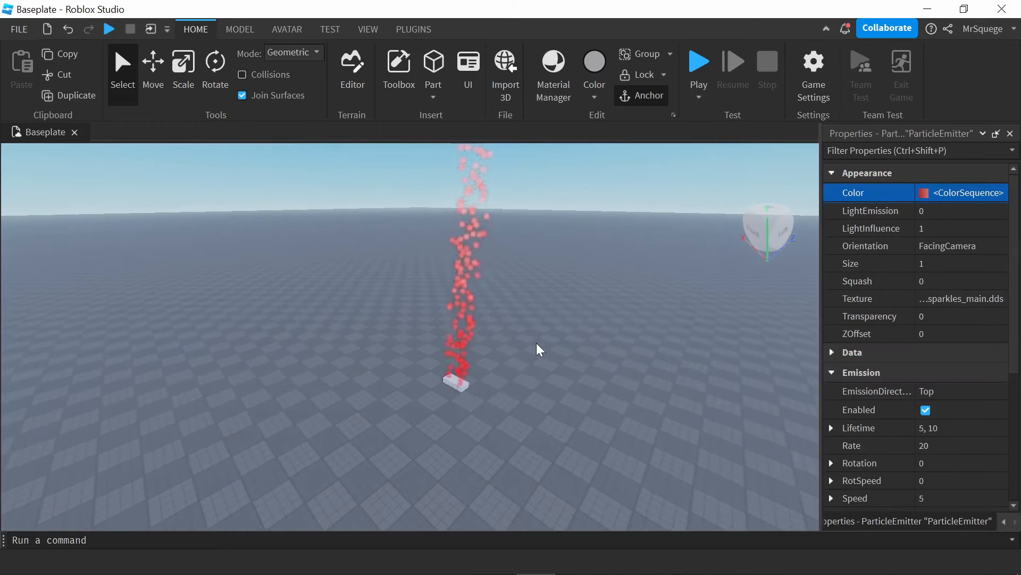
pyautogui.scroll(1, 536, 345)
pyautogui.moveTo(527, 395); pyautogui.dragTo(541, 355, button='middle')
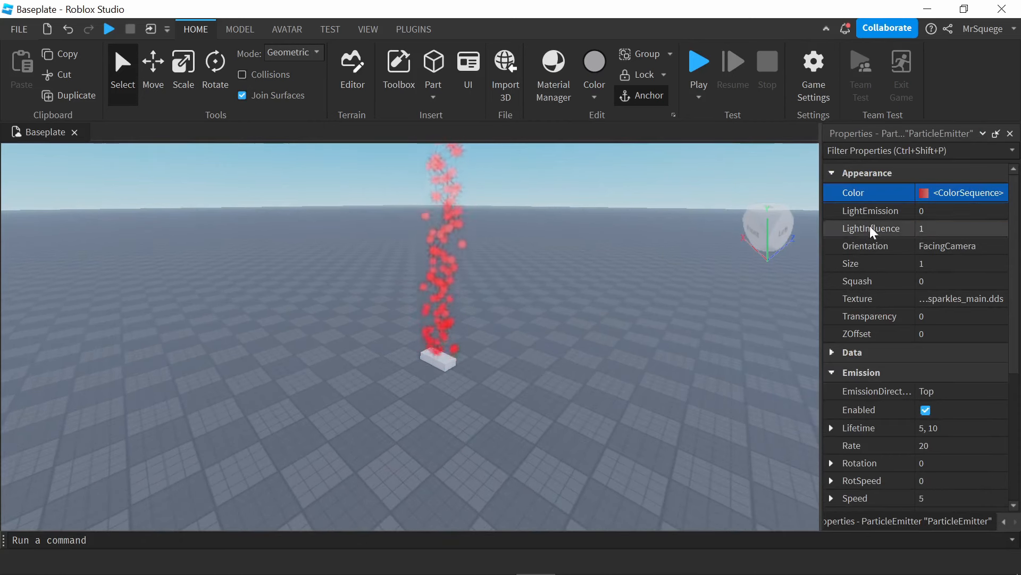
pyautogui.click(948, 210)
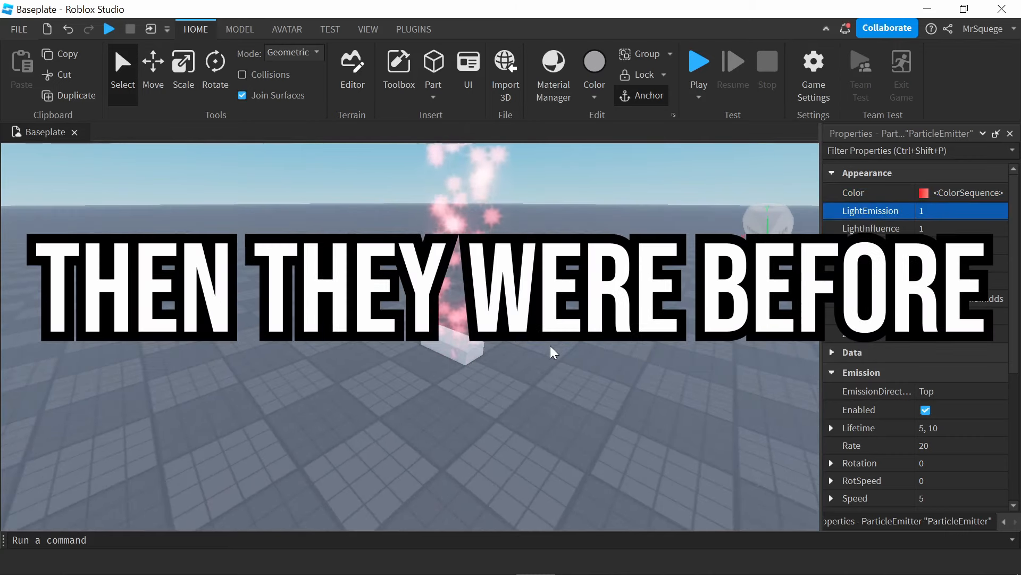
# - Open the particle Color sequence for editing, and open the LightInfluence value
pyautogui.click(980, 191)
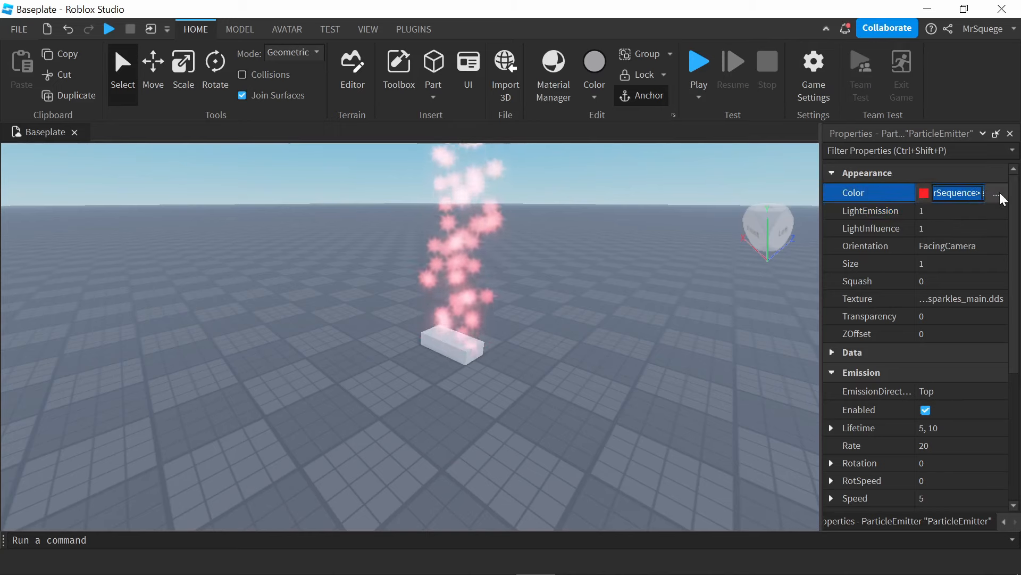
pyautogui.click(1001, 193)
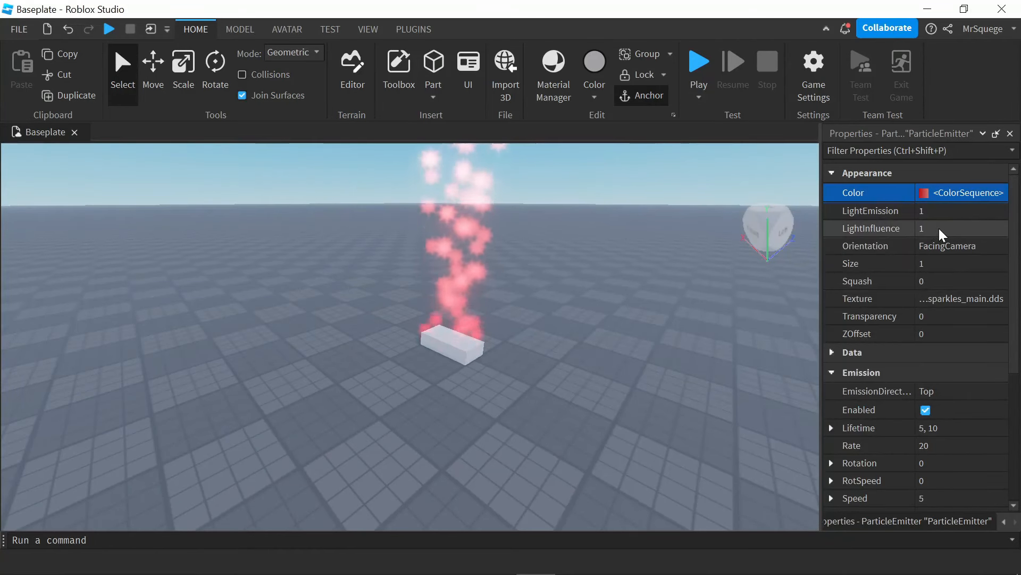
pyautogui.click(939, 228)
pyautogui.moveTo(586, 248); pyautogui.dragTo(583, 254, button='middle')
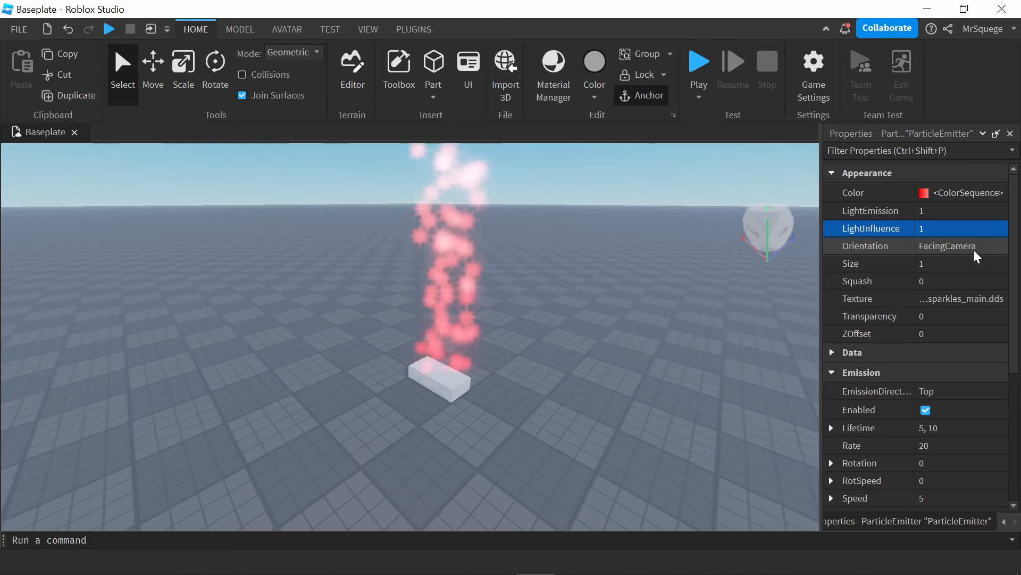
# - Try the VelocityPerpendicular and VelocityParallel orientations on the particles
pyautogui.click(964, 246)
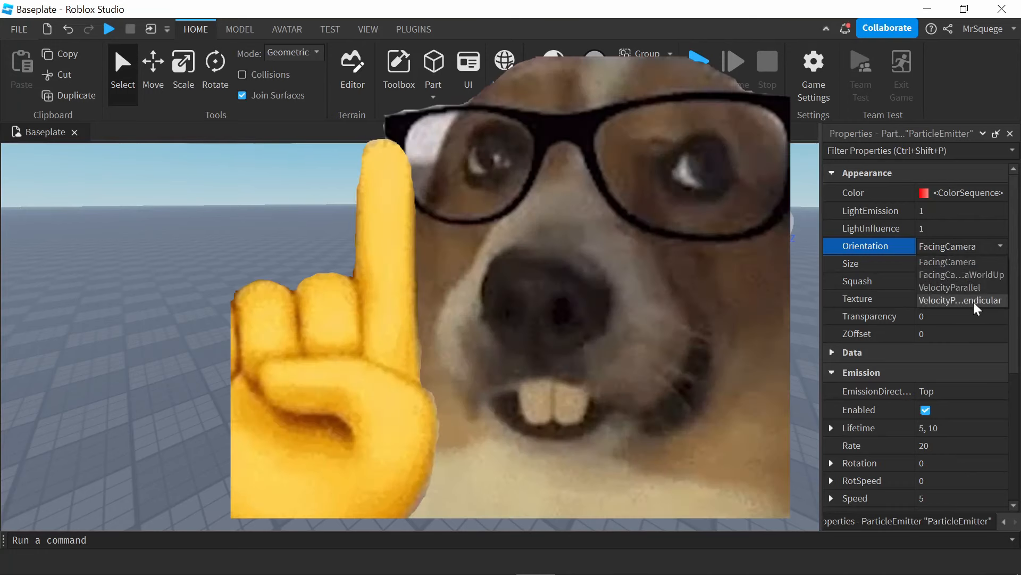
pyautogui.click(974, 301)
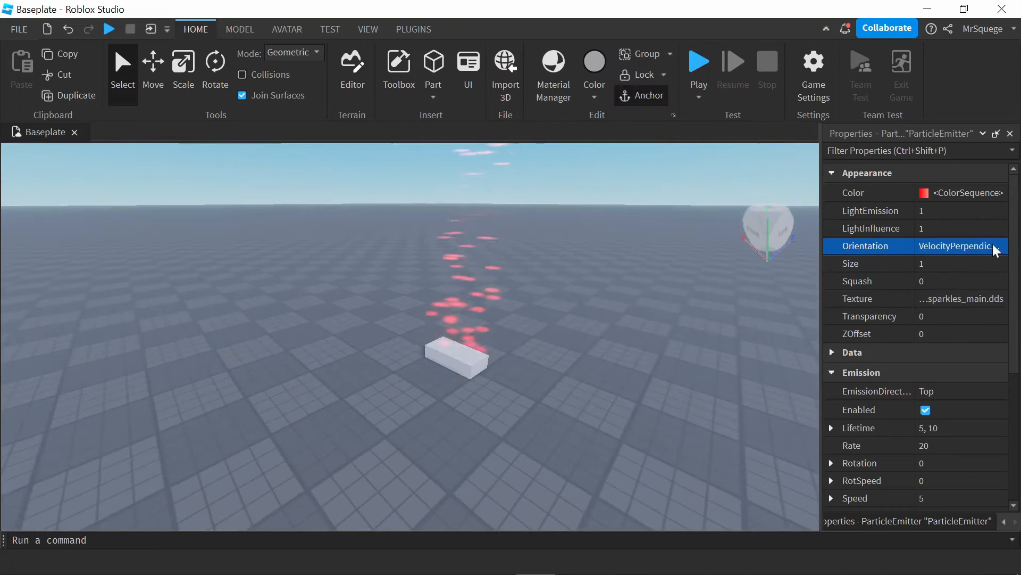
pyautogui.click(1001, 247)
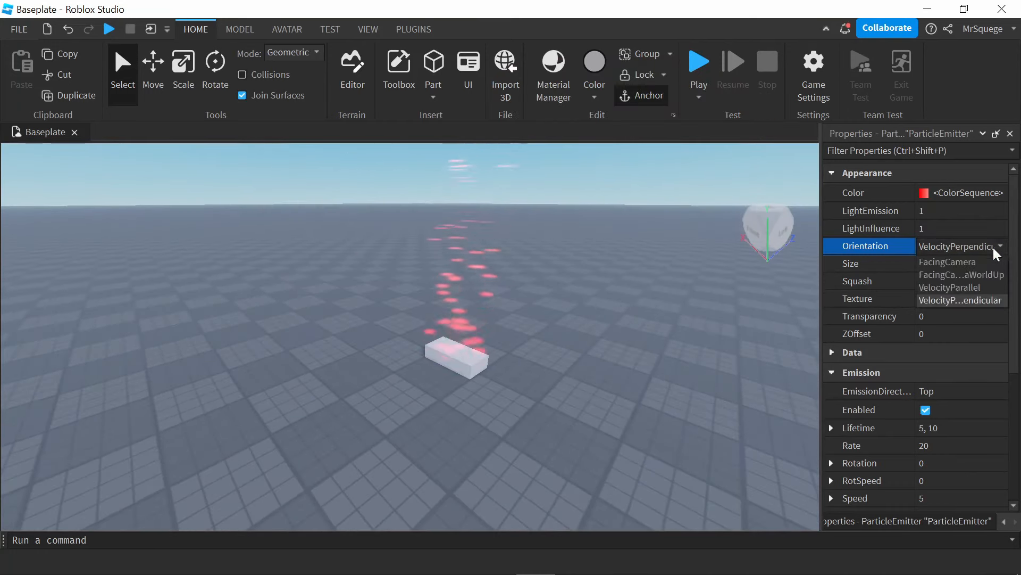
pyautogui.click(982, 285)
pyautogui.moveTo(600, 276); pyautogui.dragTo(635, 308, button='middle')
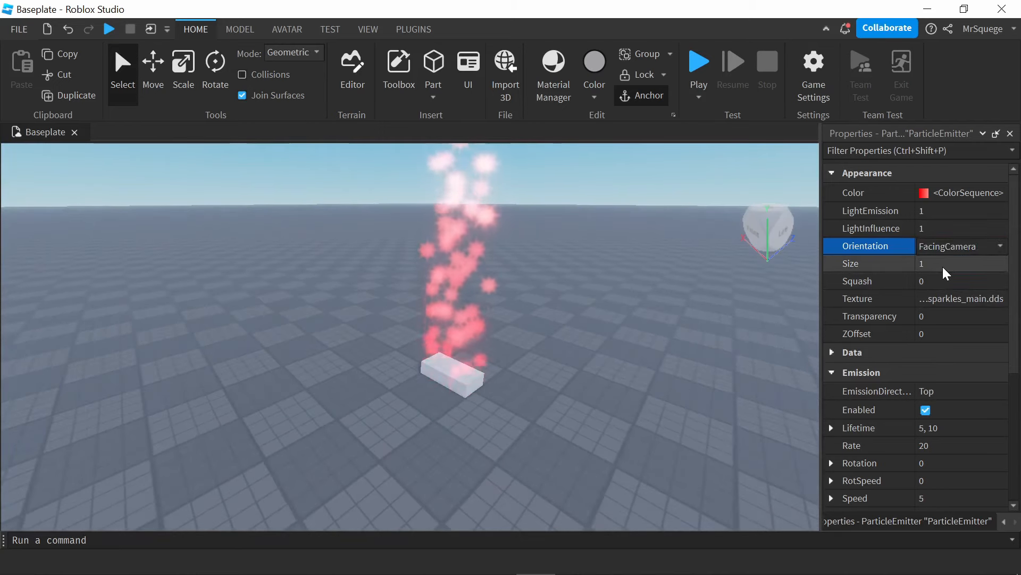
# - Set the particle Size to 5, view the effect, and undo the change
pyautogui.click(943, 264)
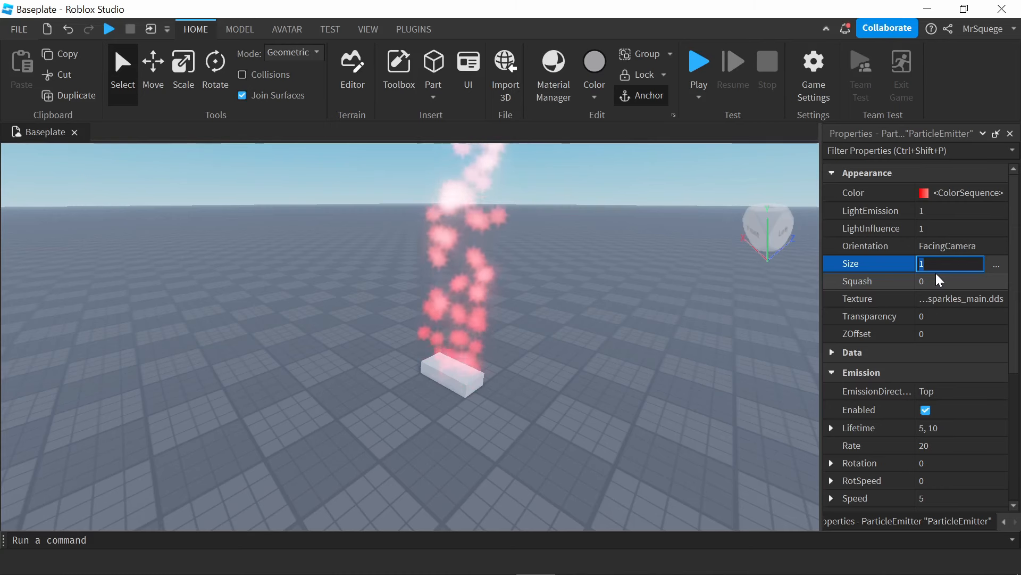
pyautogui.write('5')
pyautogui.press('Return')
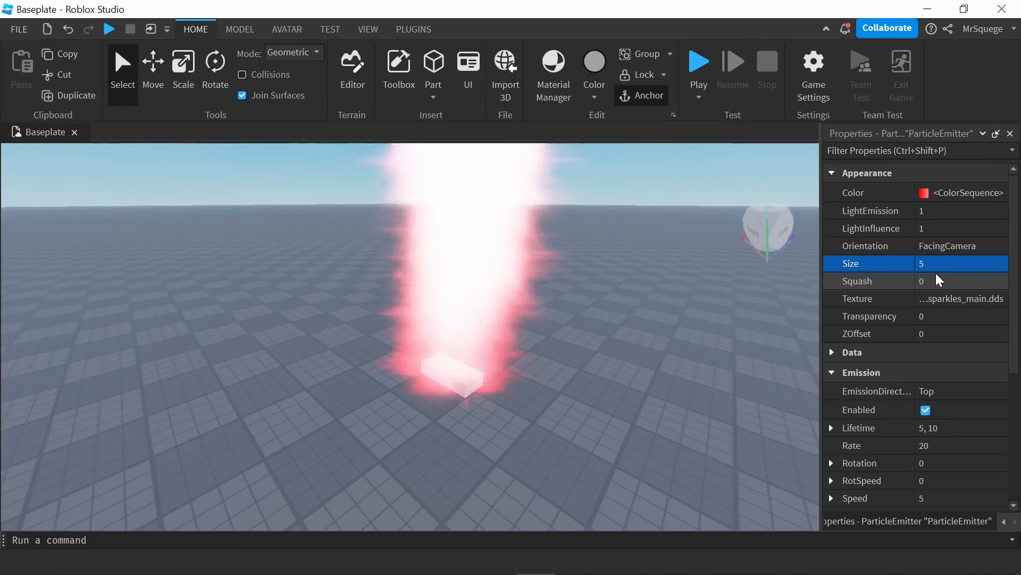
pyautogui.moveTo(547, 310); pyautogui.dragTo(553, 311, button='middle')
pyautogui.hotkey('ctrl', 'z')
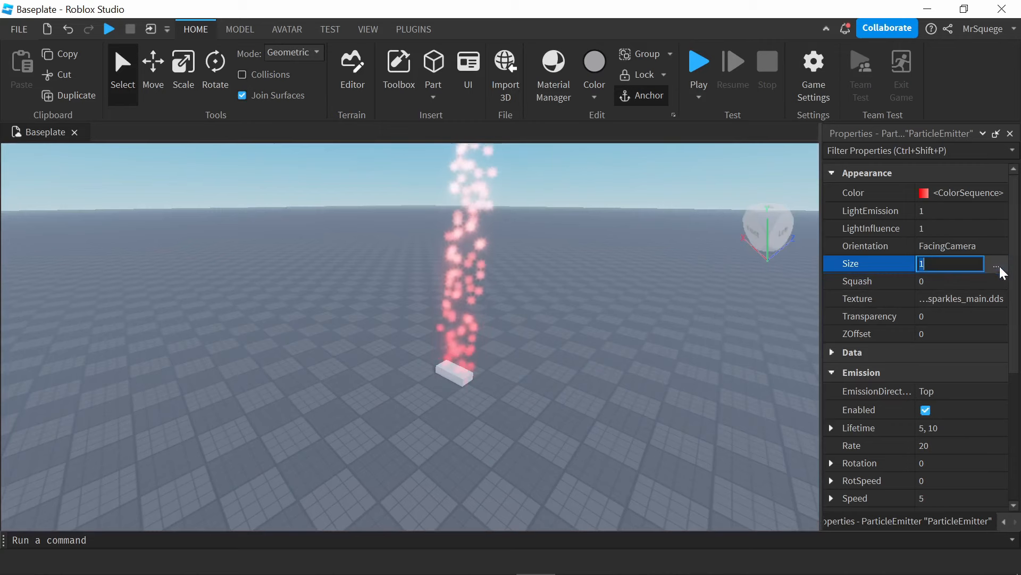
# - Add a high keypoint midway along the particle Size graph and view the effect on the particle stream
pyautogui.click(1003, 264)
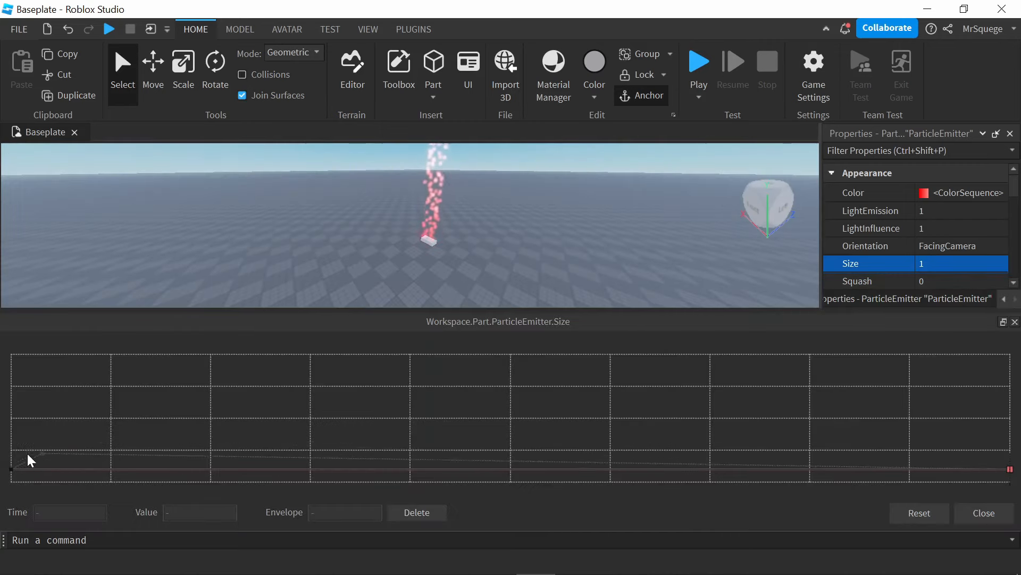
pyautogui.click(18, 467)
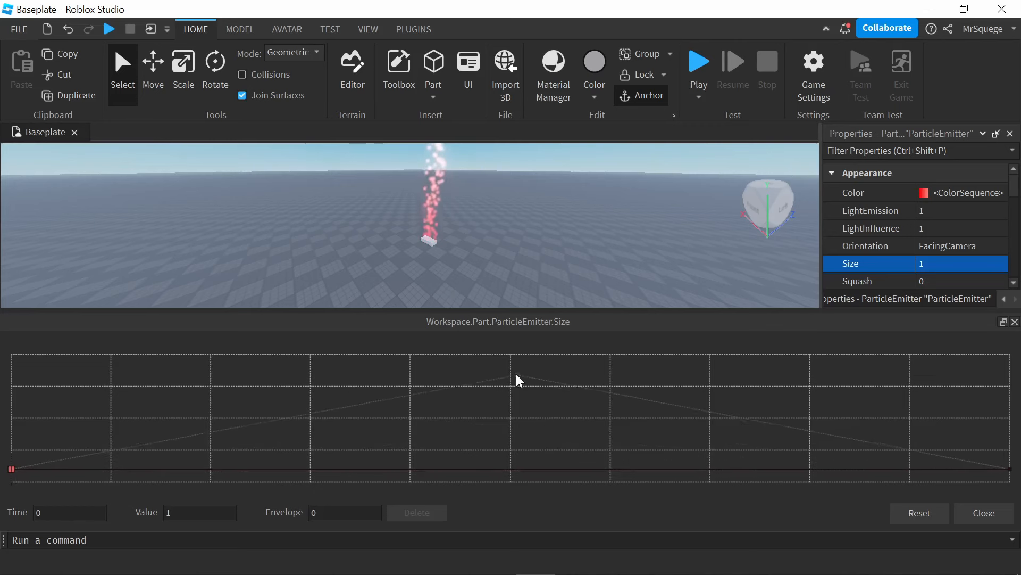
pyautogui.click(508, 363)
pyautogui.scroll(-3, 531, 220)
pyautogui.moveTo(530, 219); pyautogui.dragTo(512, 270, button='middle')
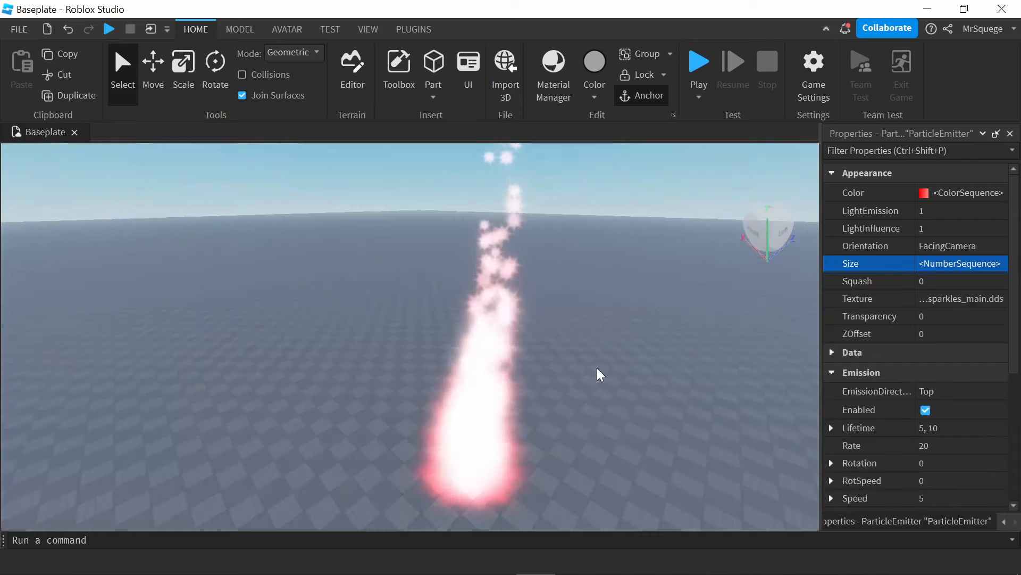
pyautogui.moveTo(597, 368); pyautogui.dragTo(589, 343, button='middle')
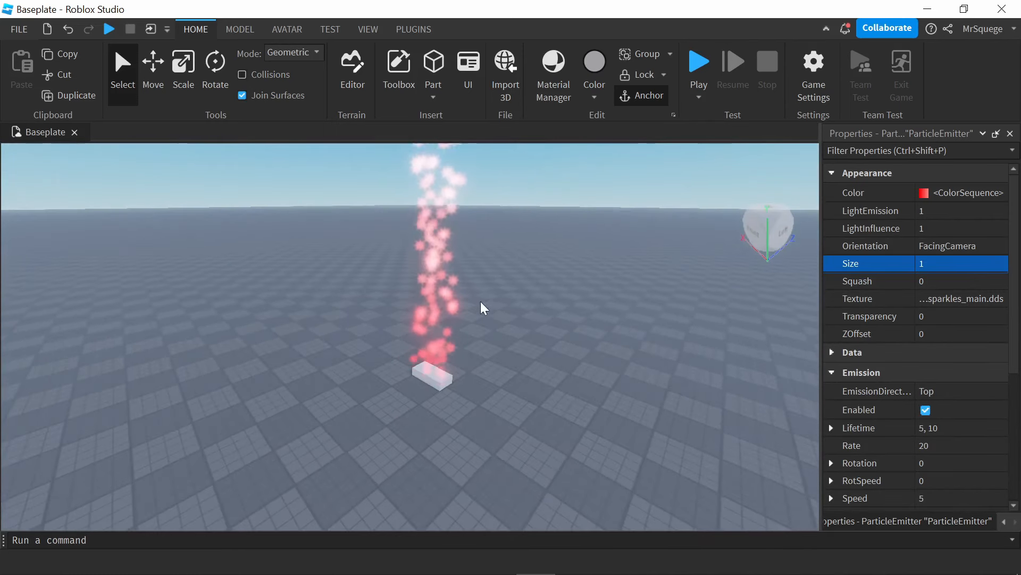
# - Set the particle Squash to 1, inspect the particles, and reset Squash to 0
pyautogui.click(962, 279)
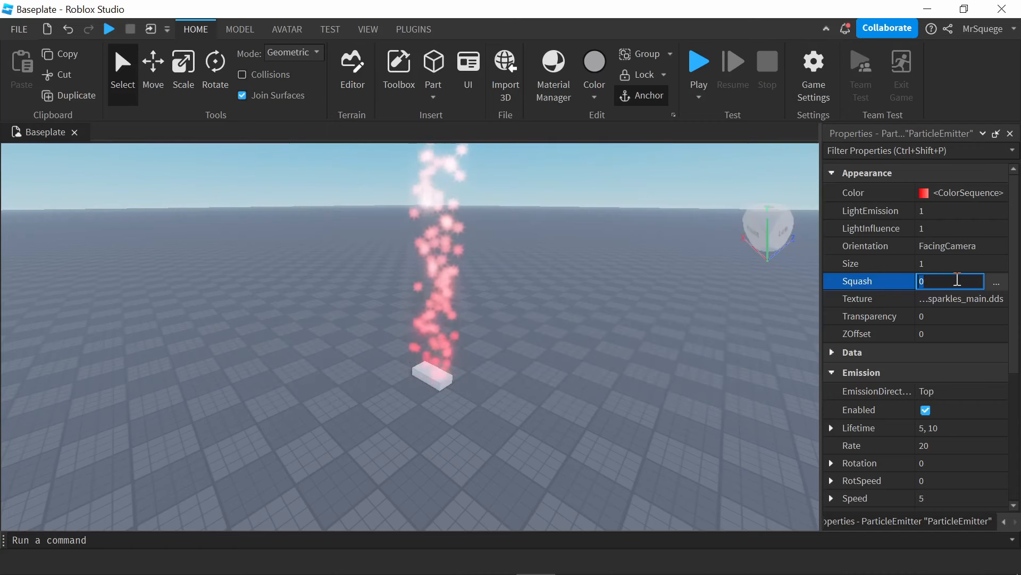
pyautogui.press('BackSpace')
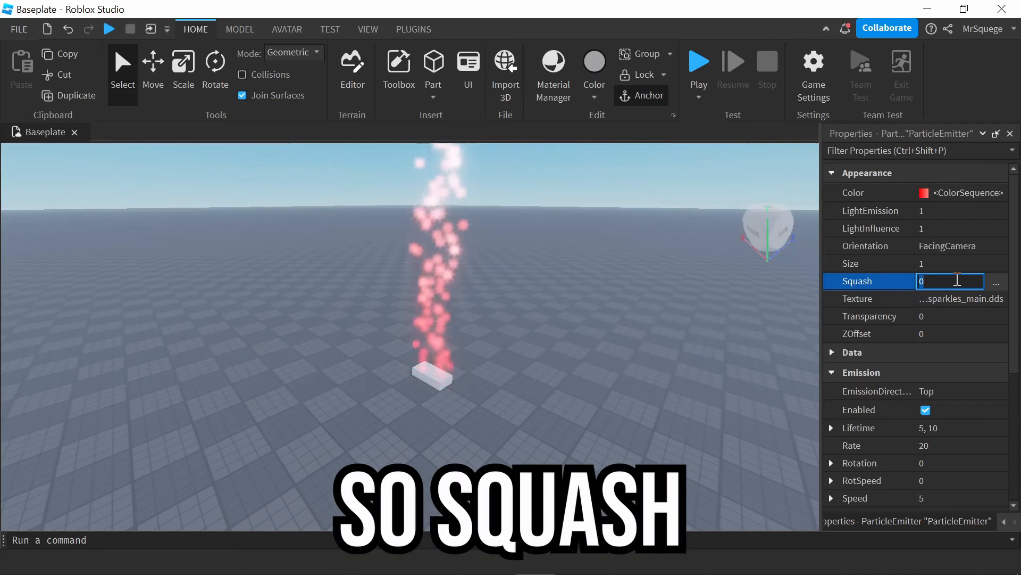
pyautogui.write('1')
pyautogui.press('Return')
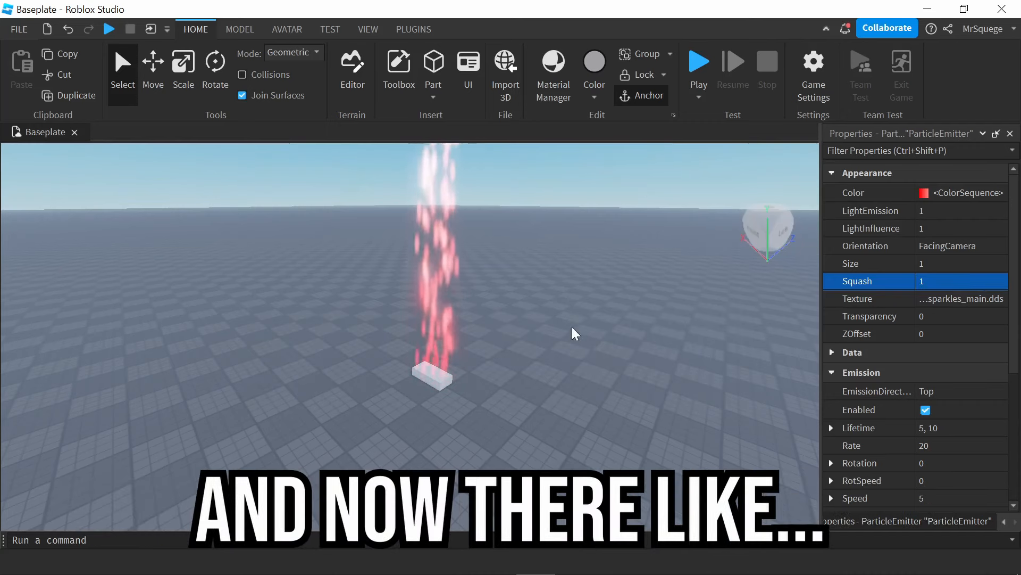
pyautogui.scroll(3, 570, 325)
pyautogui.scroll(-3, 567, 323)
pyautogui.click(928, 280)
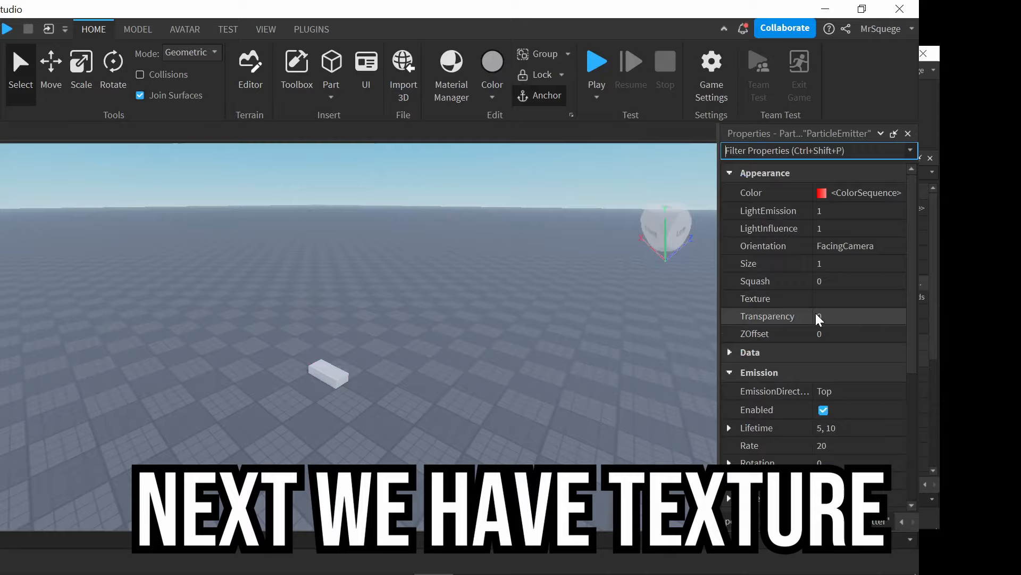
# - Undo the removal of the particle emitter's Texture
pyautogui.click(830, 298)
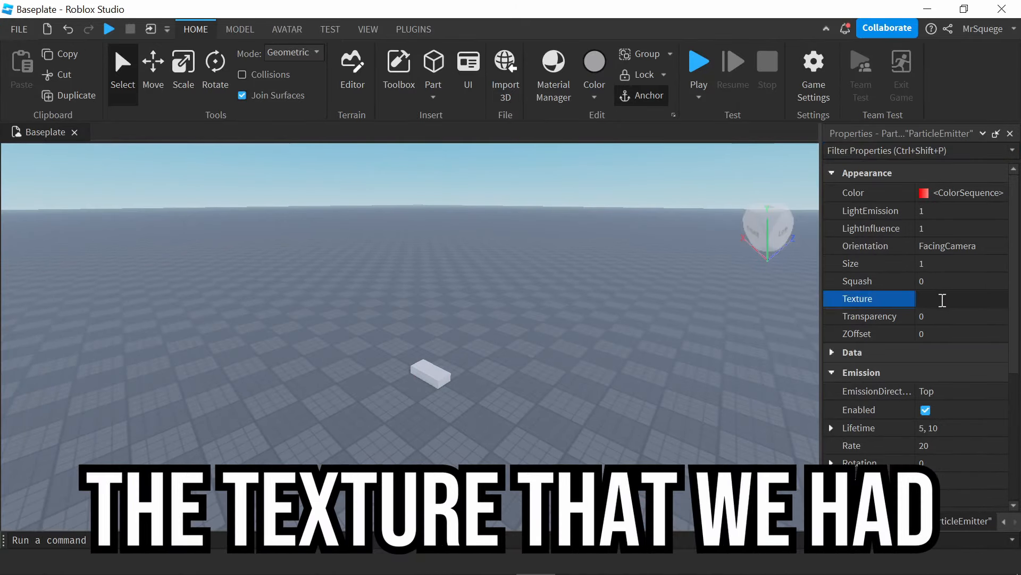
pyautogui.click(639, 387)
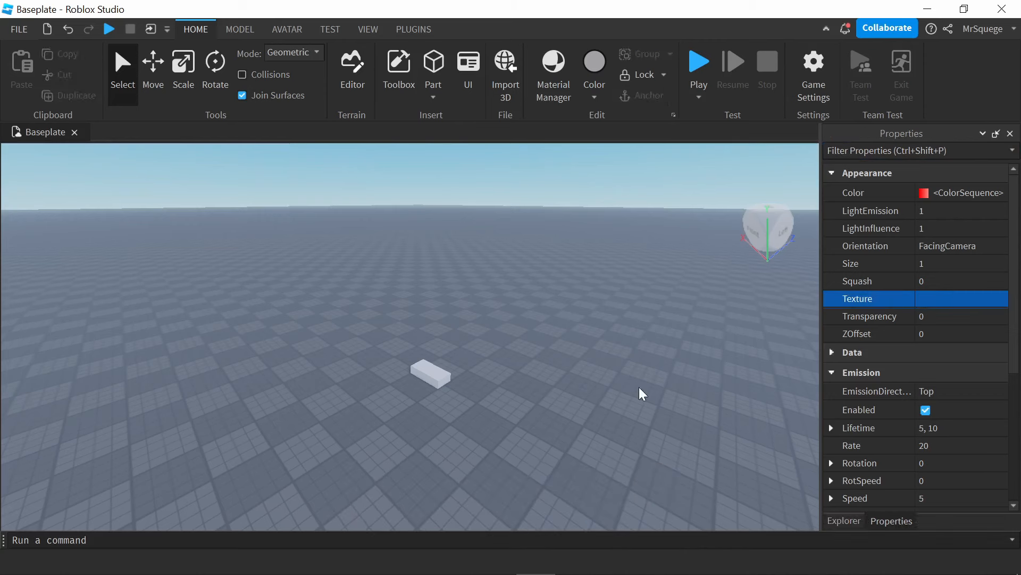
pyautogui.hotkey('ctrl', 'z')
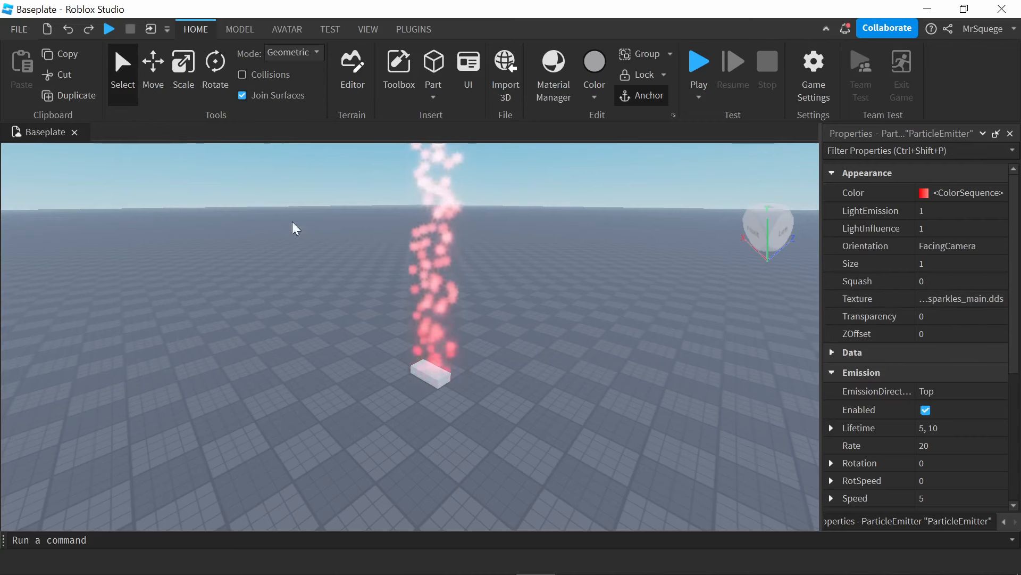
# - Publish the place under the name Particles
pyautogui.click(21, 28)
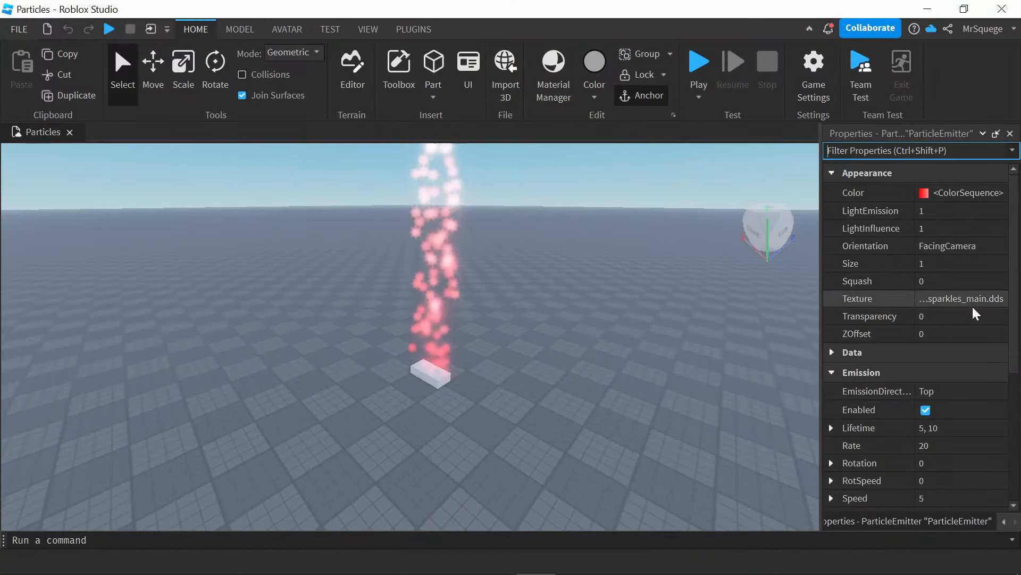
# - Upload the scorch_01 image from the PNG (Transparent) folder as the particle emitter's Texture and inspect the particles
pyautogui.click(974, 301)
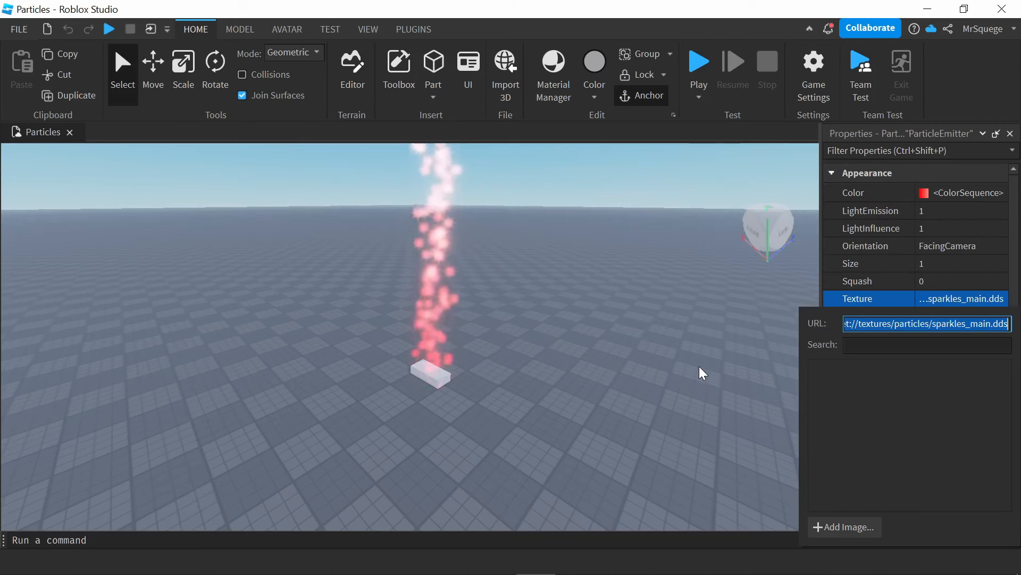
pyautogui.click(851, 524)
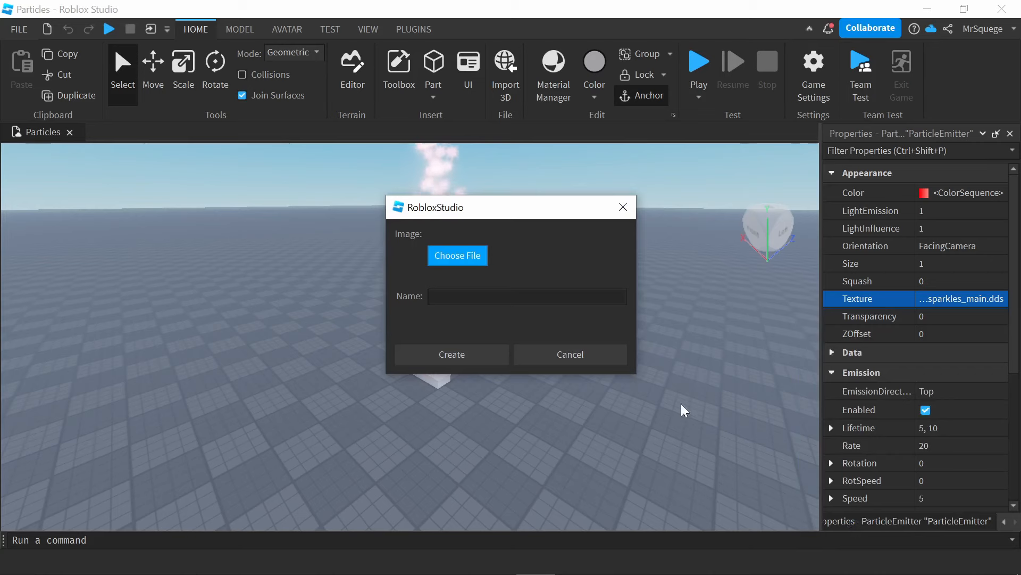
pyautogui.click(478, 261)
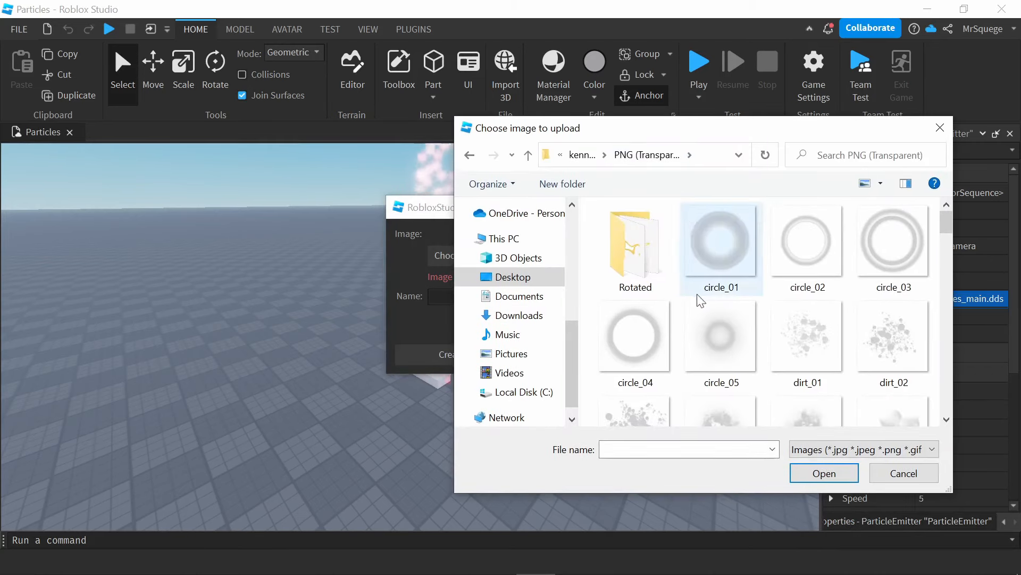
pyautogui.scroll(-5, 725, 347)
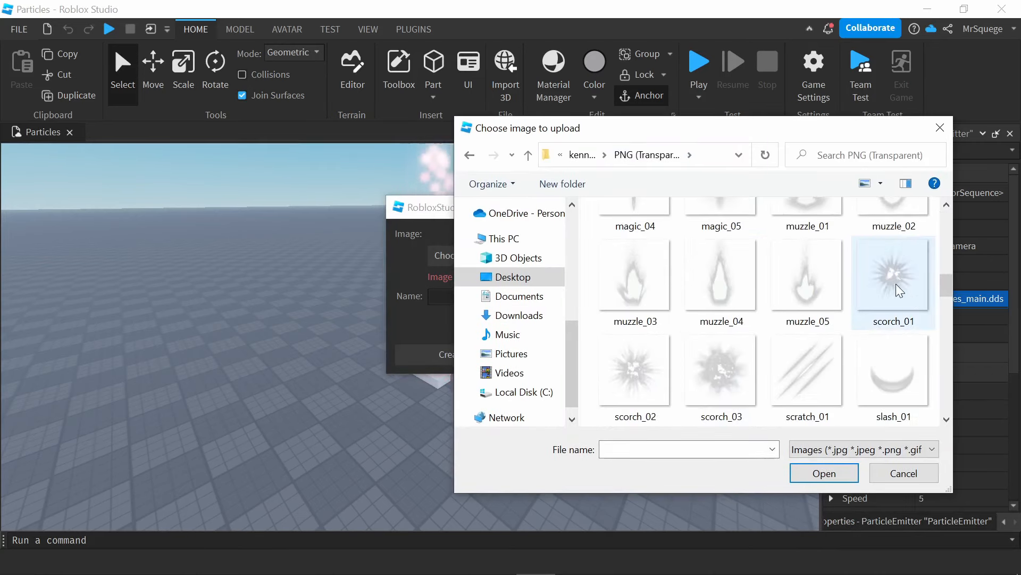
pyautogui.click(896, 283)
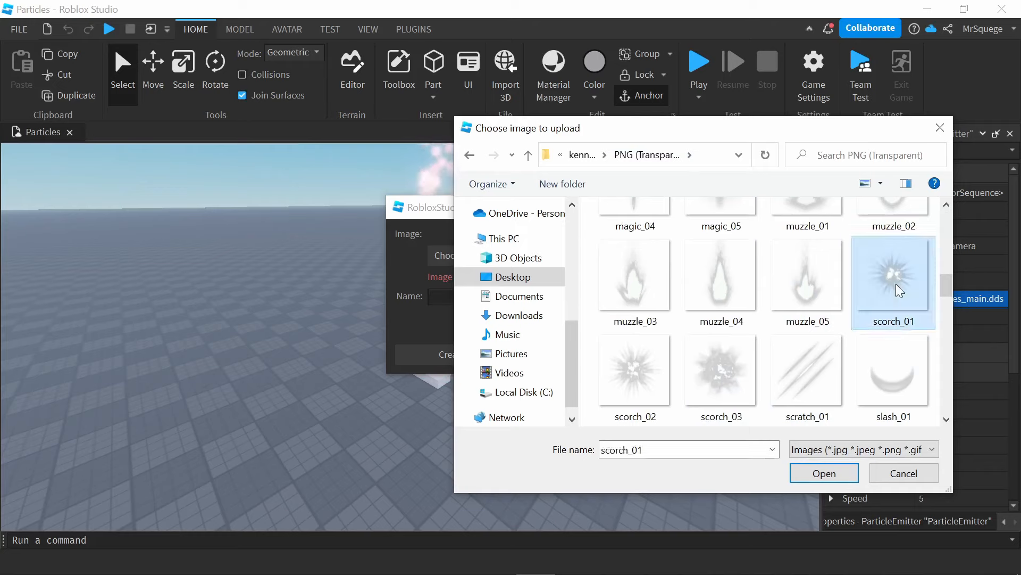
pyautogui.click(831, 474)
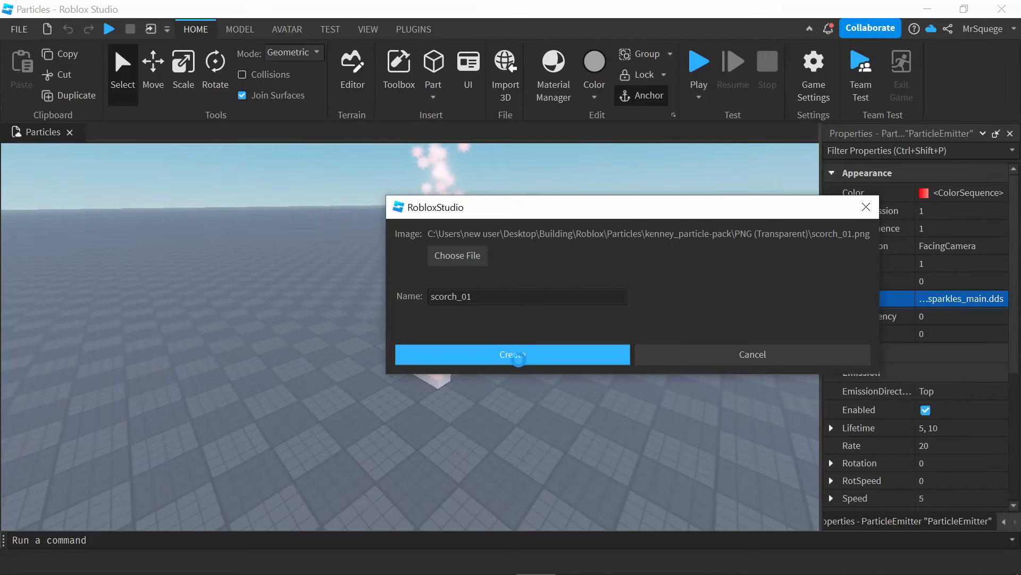
pyautogui.click(516, 356)
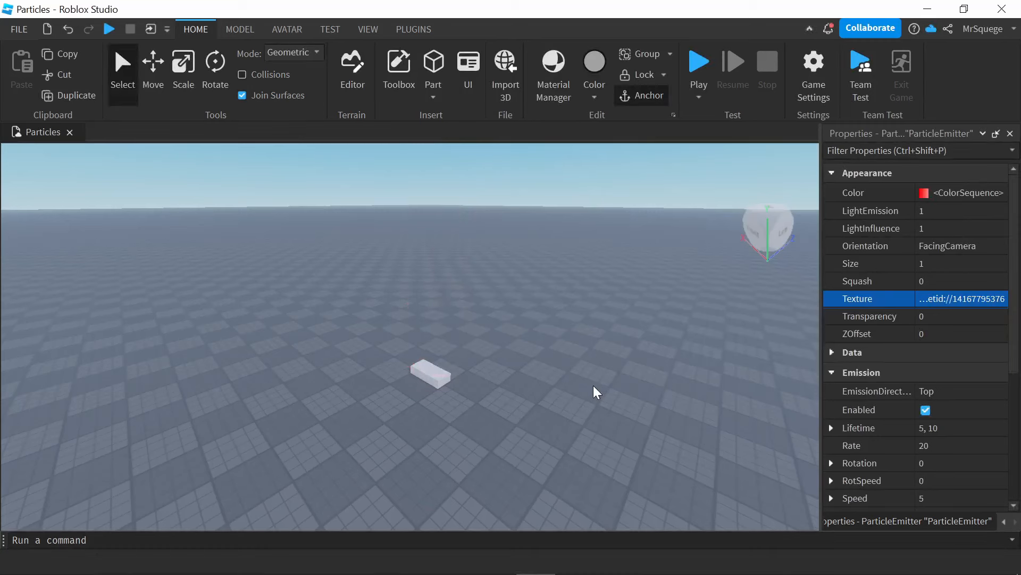
pyautogui.scroll(2, 458, 326)
pyautogui.scroll(2, 324, 321)
pyautogui.scroll(-2, 346, 338)
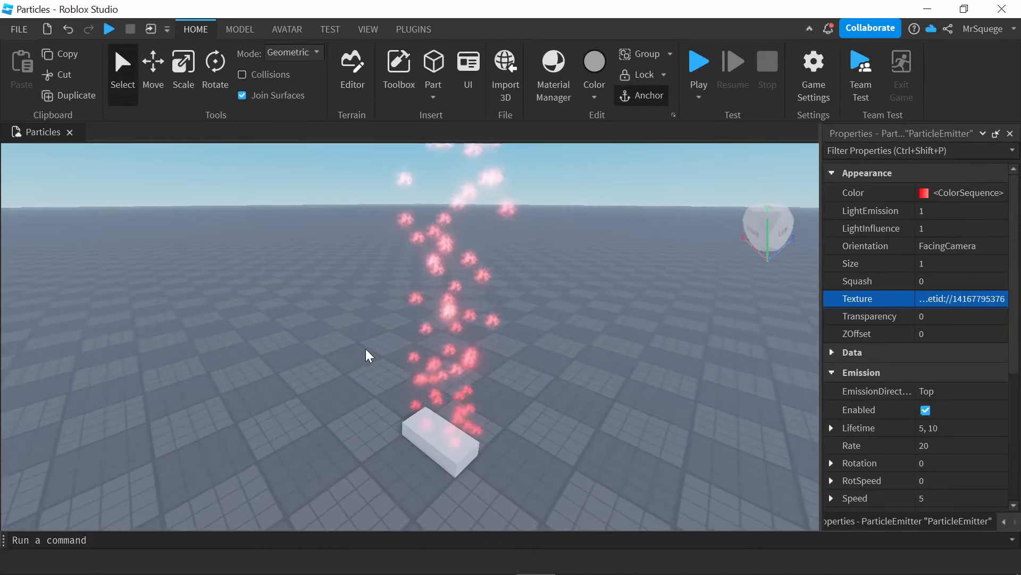
# - Reselect the ParticleEmitter under Part and undo its Texture change
pyautogui.click(722, 400)
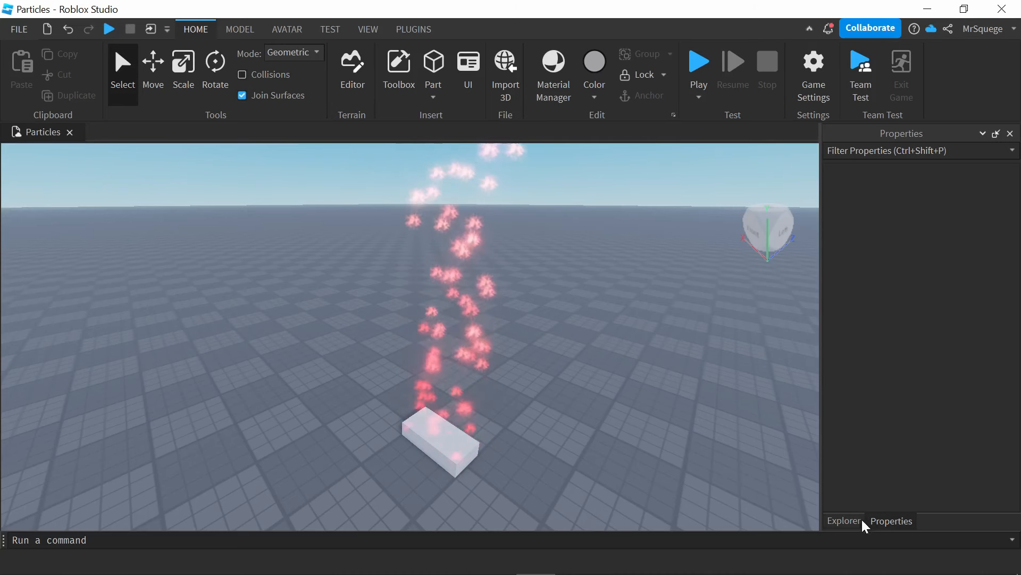
pyautogui.click(844, 521)
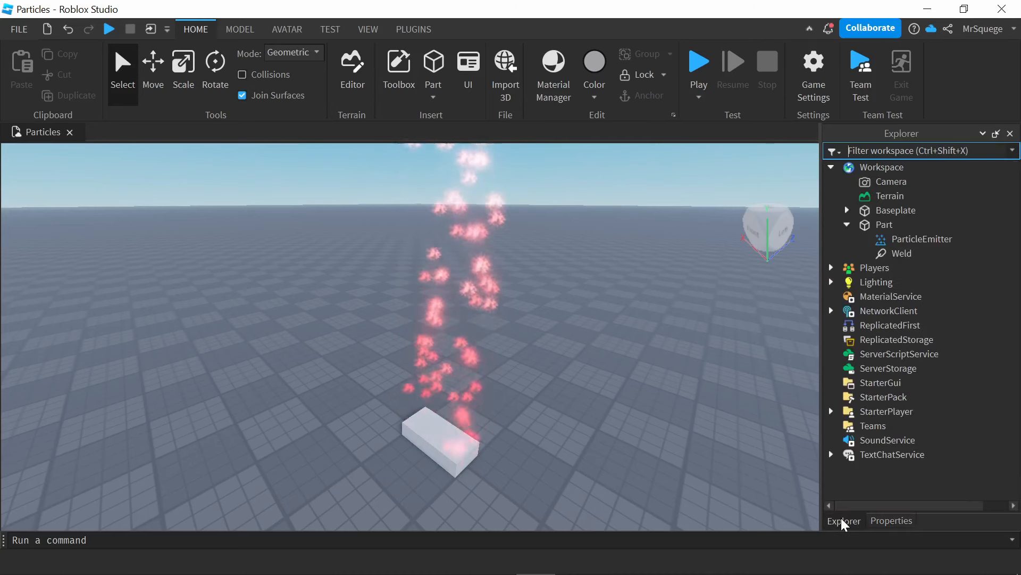
pyautogui.click(907, 242)
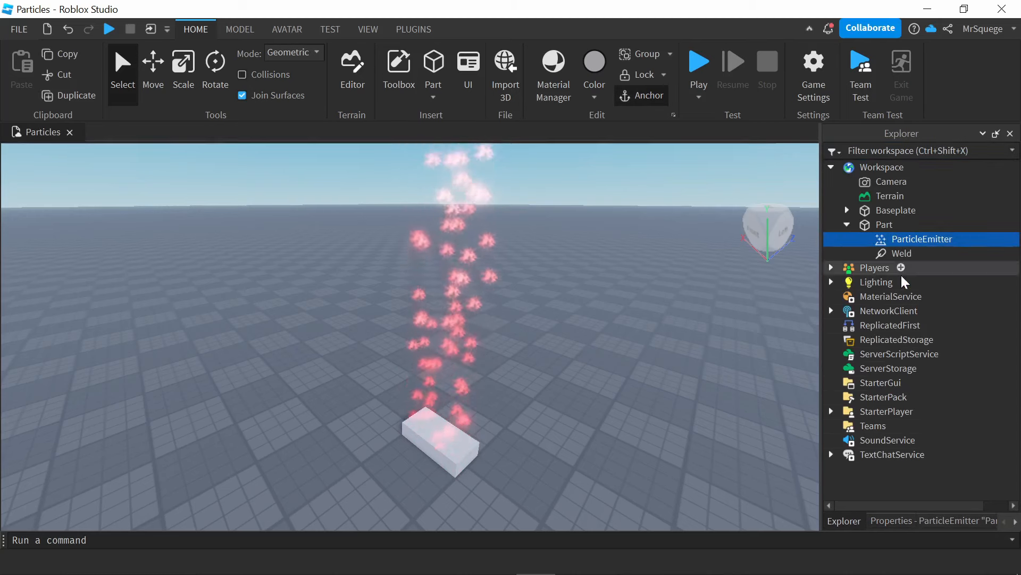
pyautogui.click(921, 522)
pyautogui.hotkey('ctrl', 'z')
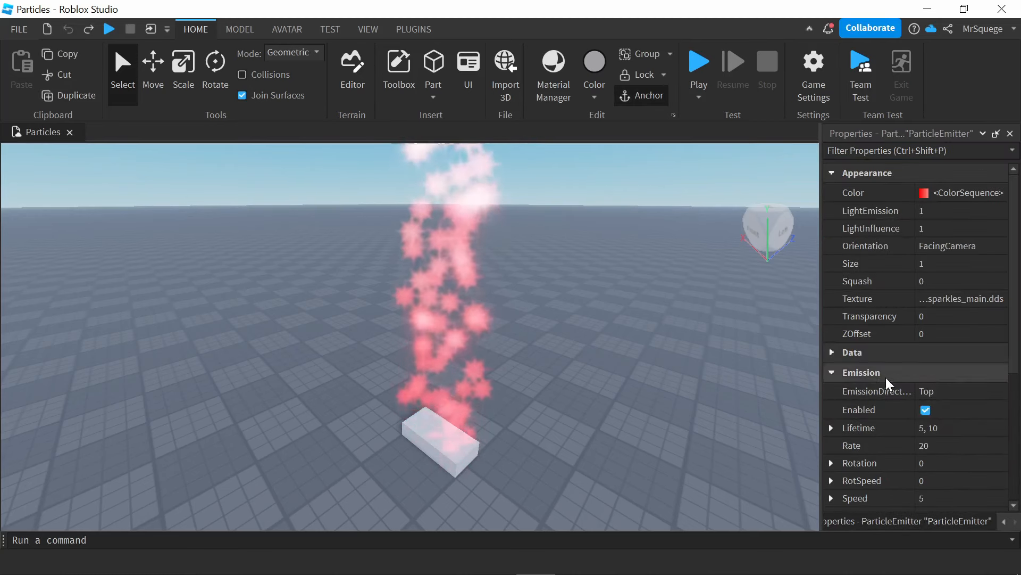
# - Set the particle Transparency to 1, view the effect, and change it to 0.5
pyautogui.click(937, 316)
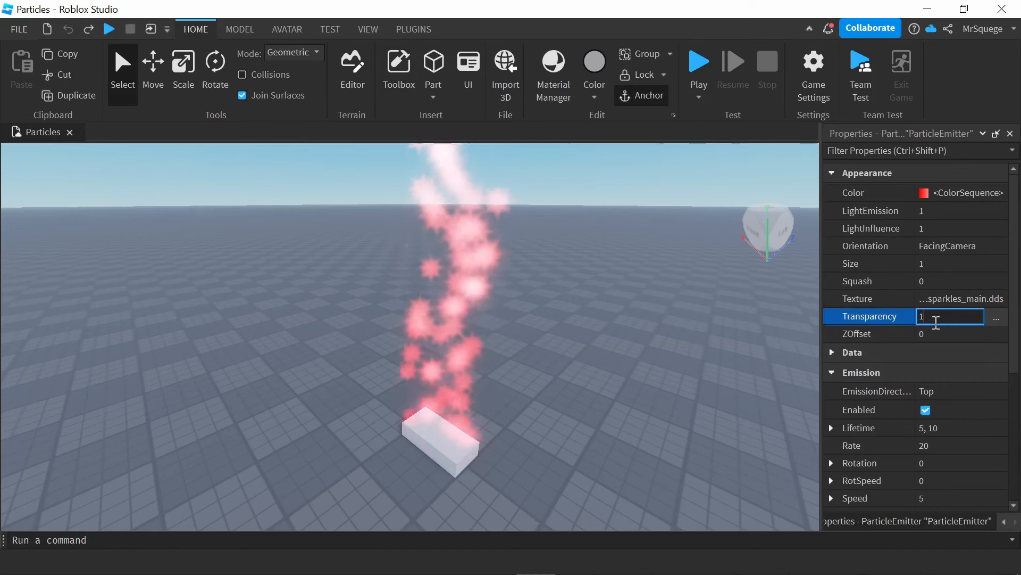
pyautogui.click(935, 323)
pyautogui.write('0.')
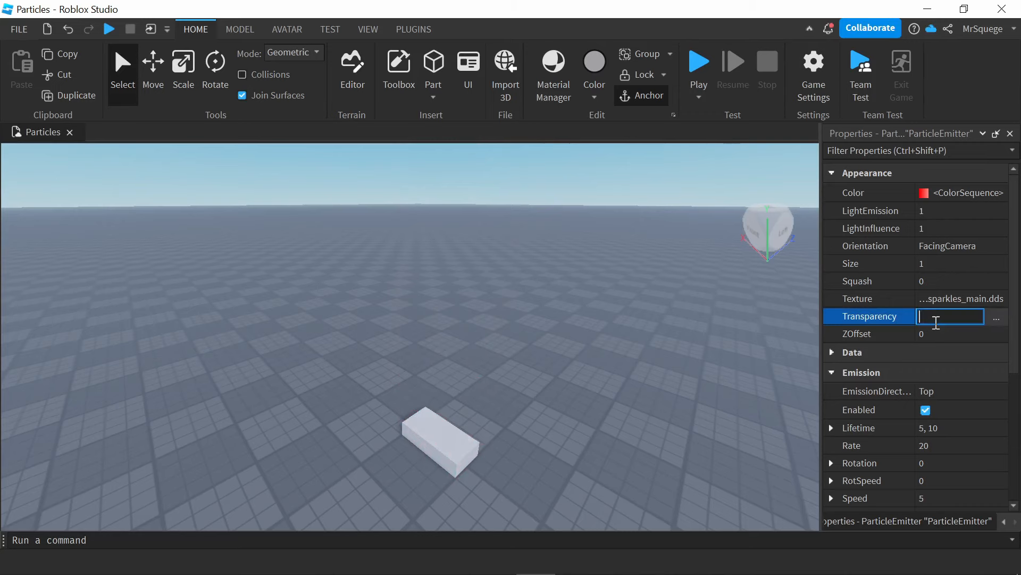
pyautogui.write('5')
pyautogui.press('Return')
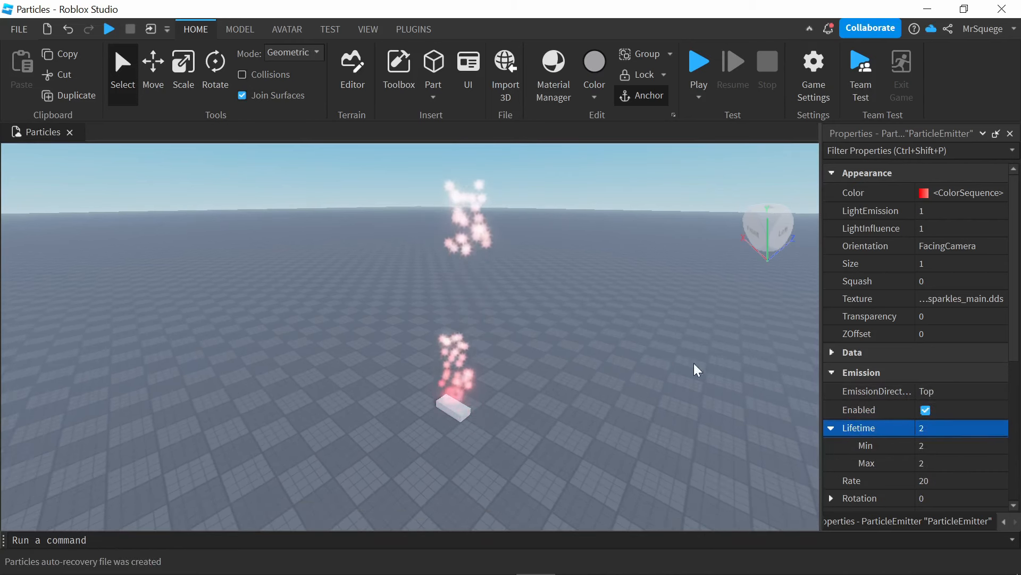
# - Set the particle Lifetime to 5, view the effect, and raise it to 10
pyautogui.click(956, 427)
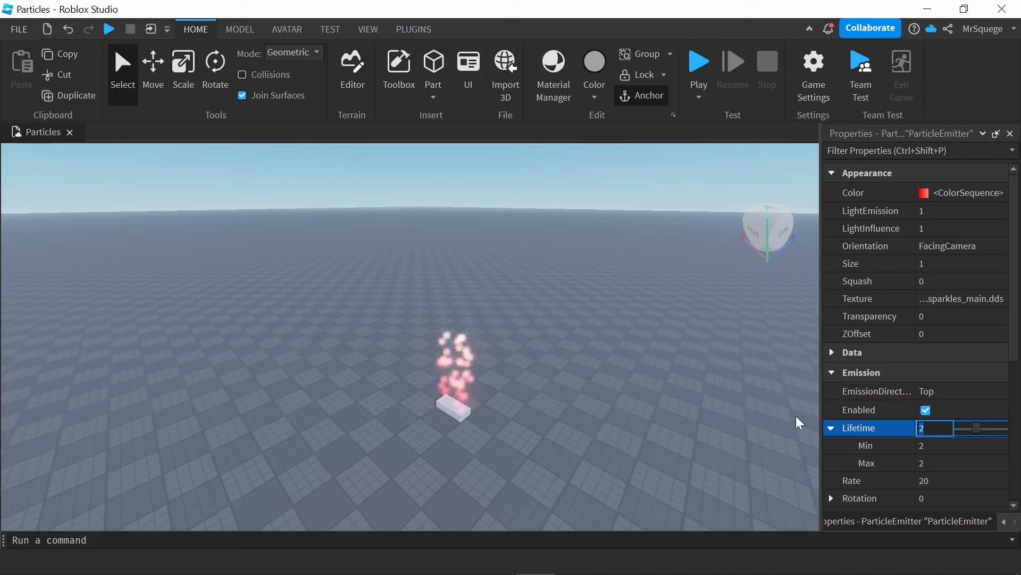
pyautogui.moveTo(976, 429); pyautogui.dragTo(1015, 432)
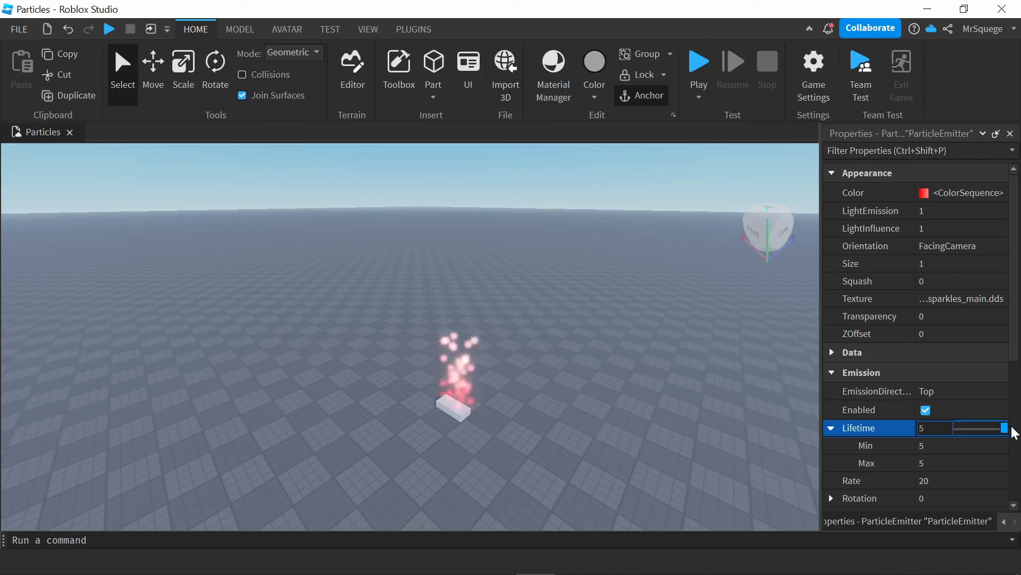
pyautogui.click(926, 428)
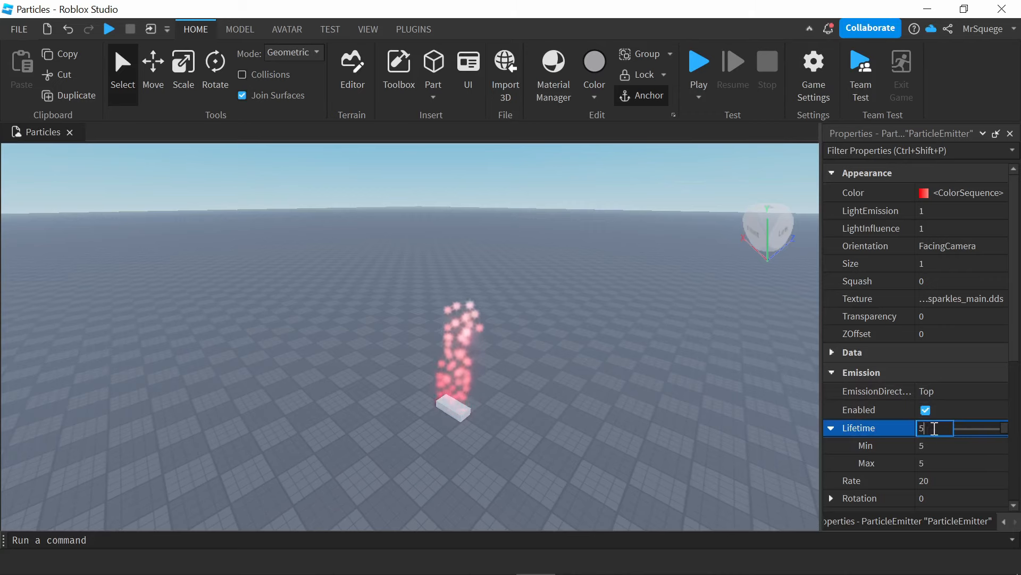
pyautogui.write('10')
pyautogui.press('Return')
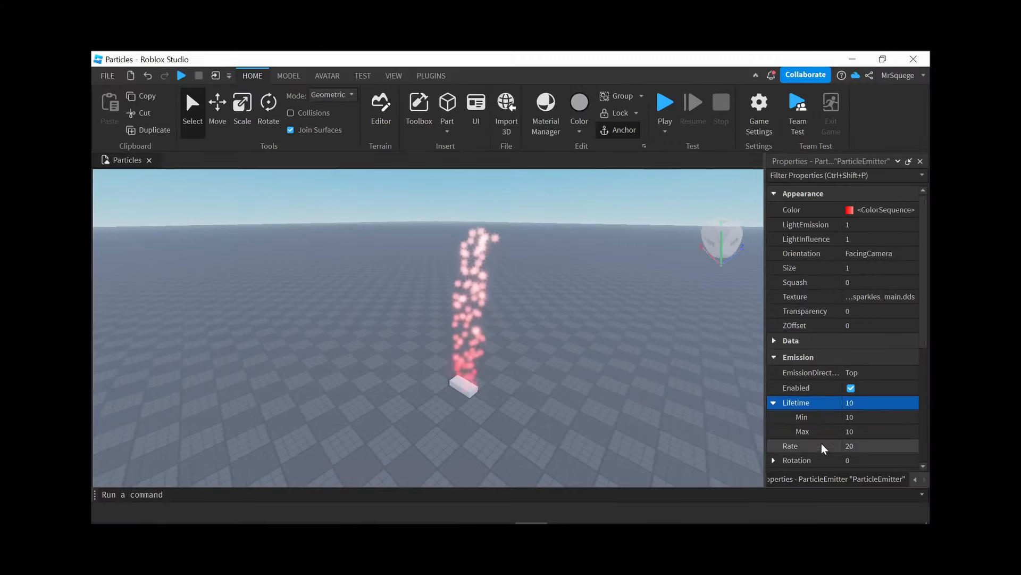
pyautogui.click(831, 428)
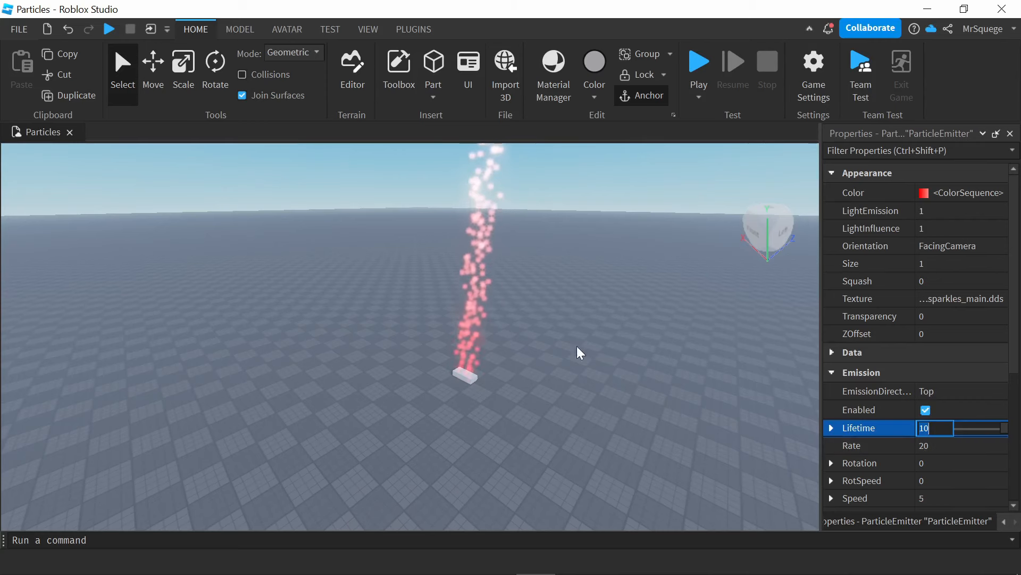
pyautogui.scroll(2, 576, 346)
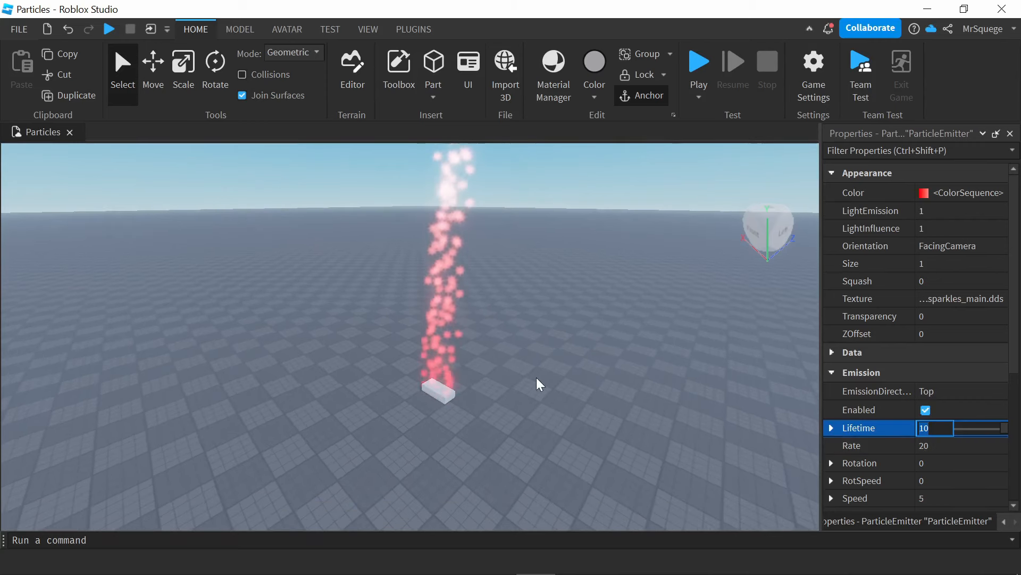
# - Set the emission Rate to 100 and view the denser particle stream
pyautogui.click(954, 446)
pyautogui.moveTo(975, 446); pyautogui.dragTo(1013, 450)
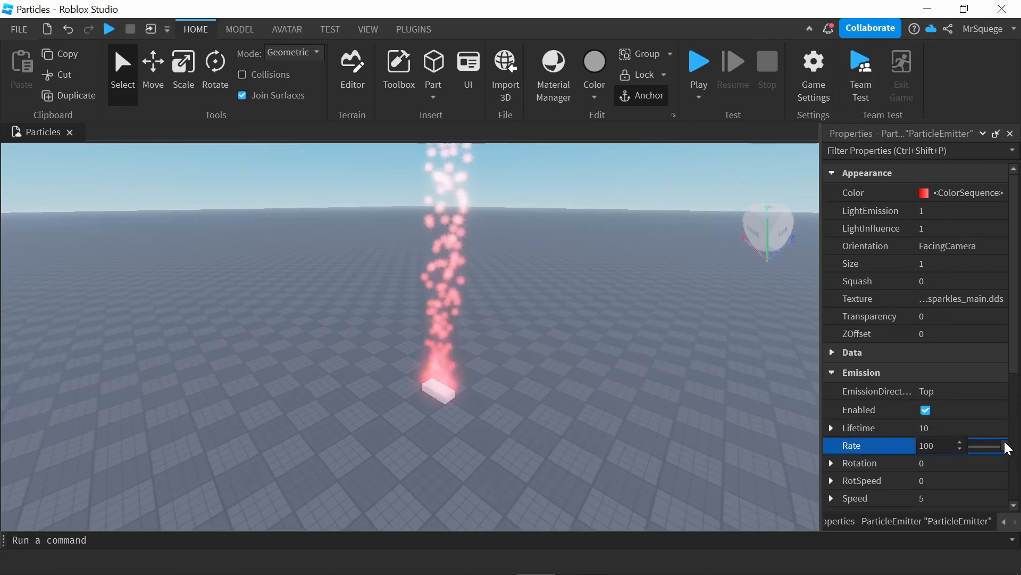
pyautogui.moveTo(545, 385); pyautogui.dragTo(548, 379, button='middle')
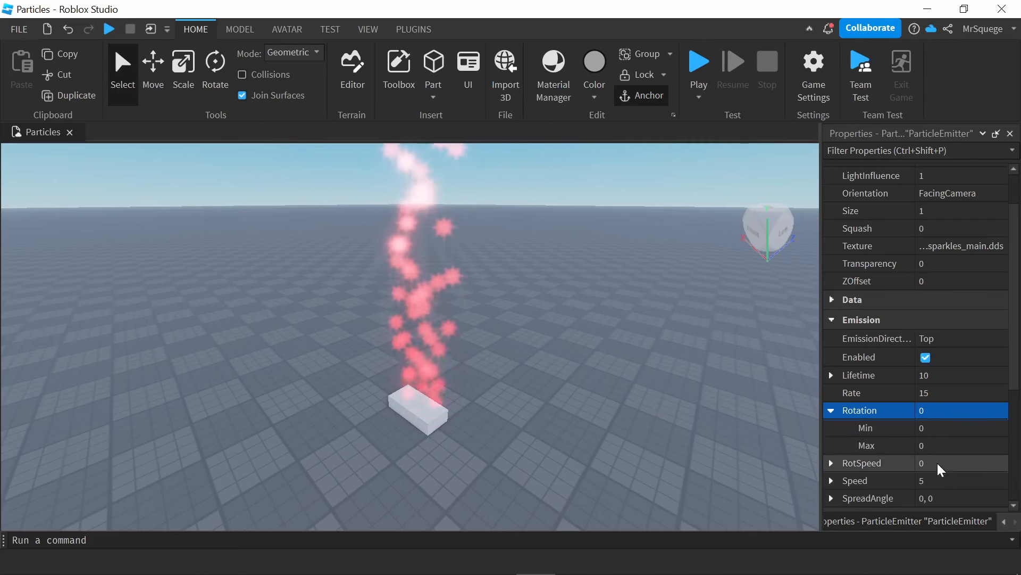
# - Set the particle RotSpeed to 170 and inspect the spinning particles up close
pyautogui.click(831, 410)
pyautogui.click(964, 429)
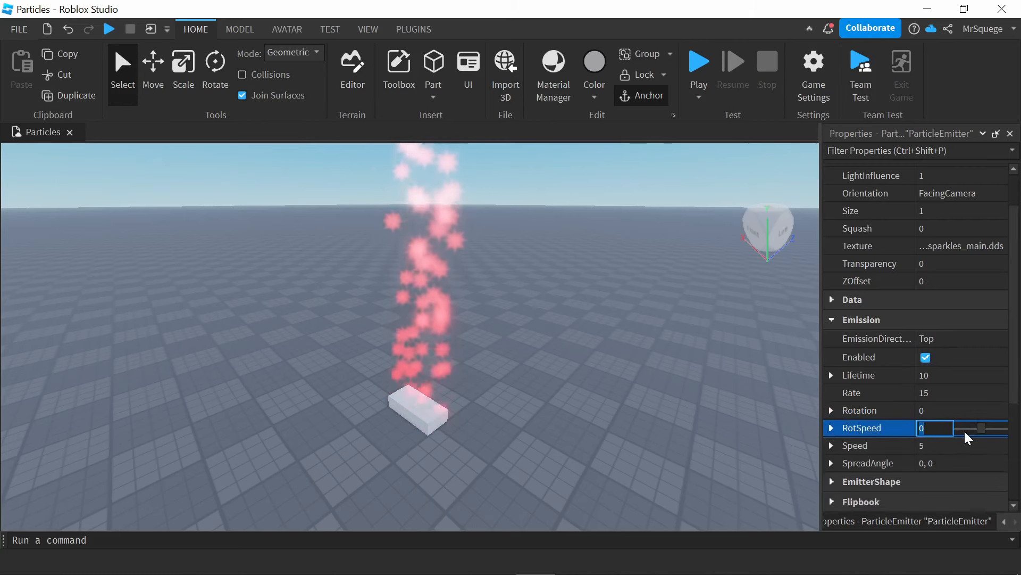
pyautogui.moveTo(982, 428); pyautogui.dragTo(993, 428)
pyautogui.scroll(5, 467, 328)
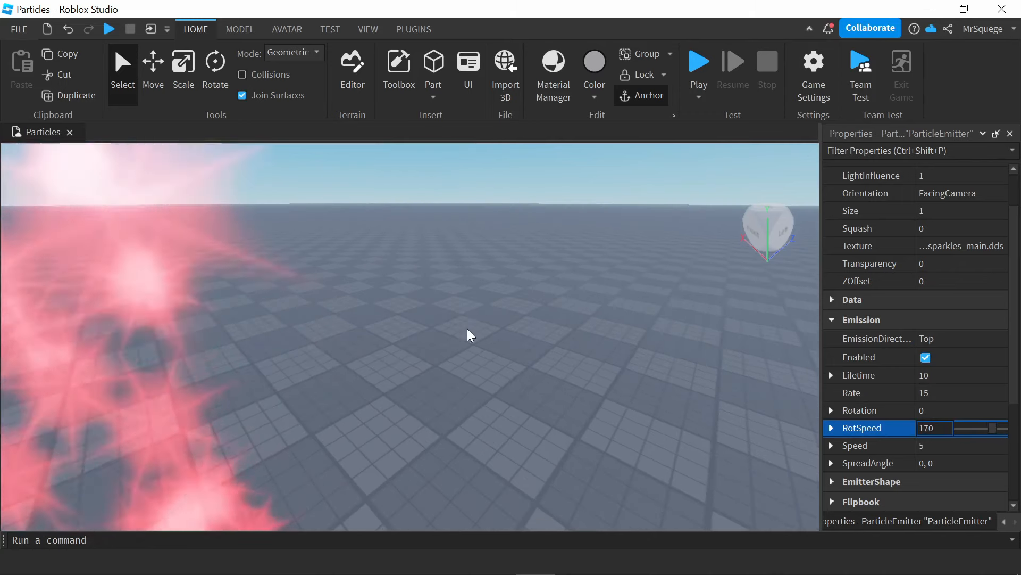
pyautogui.scroll(-5, 458, 332)
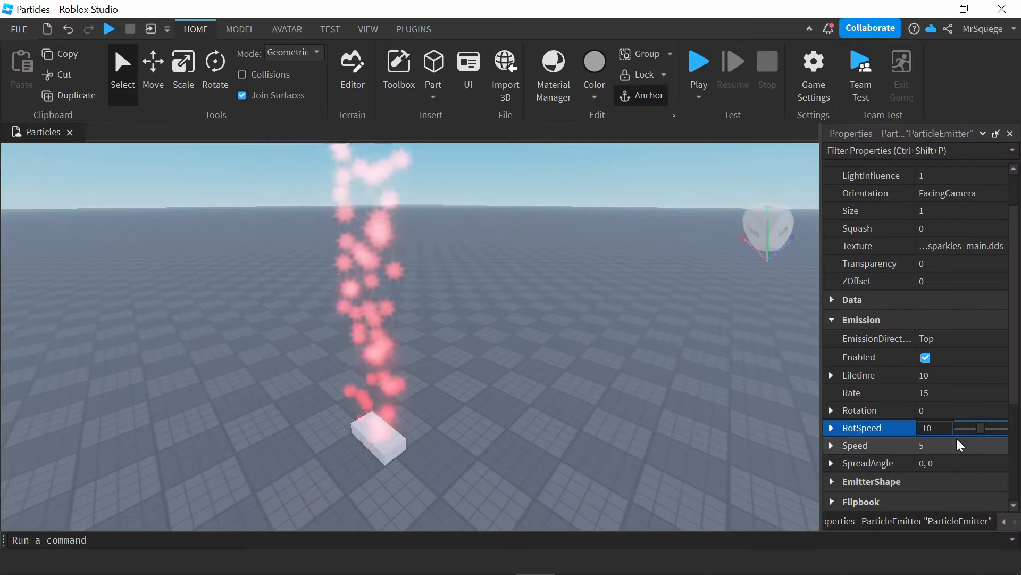
# - Set the particle Speed to 47 and view the full height of the stream
pyautogui.click(951, 440)
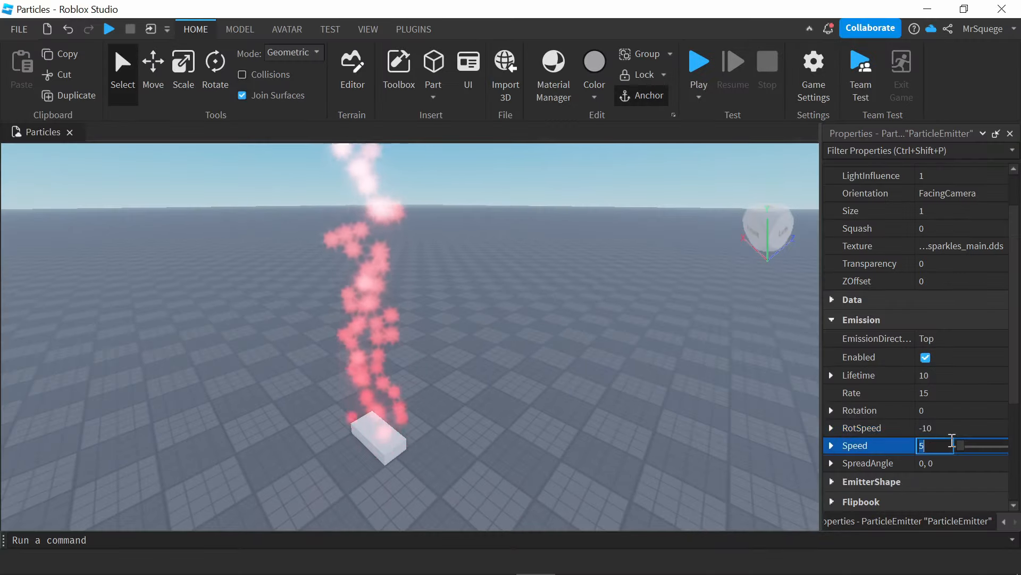
pyautogui.scroll(-3, 568, 343)
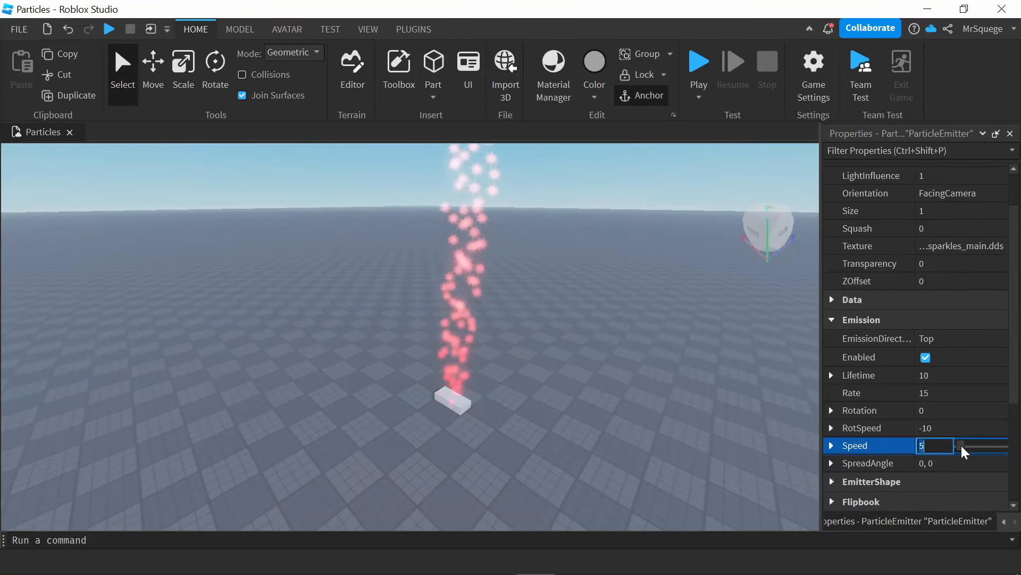
pyautogui.moveTo(960, 444); pyautogui.dragTo(980, 443)
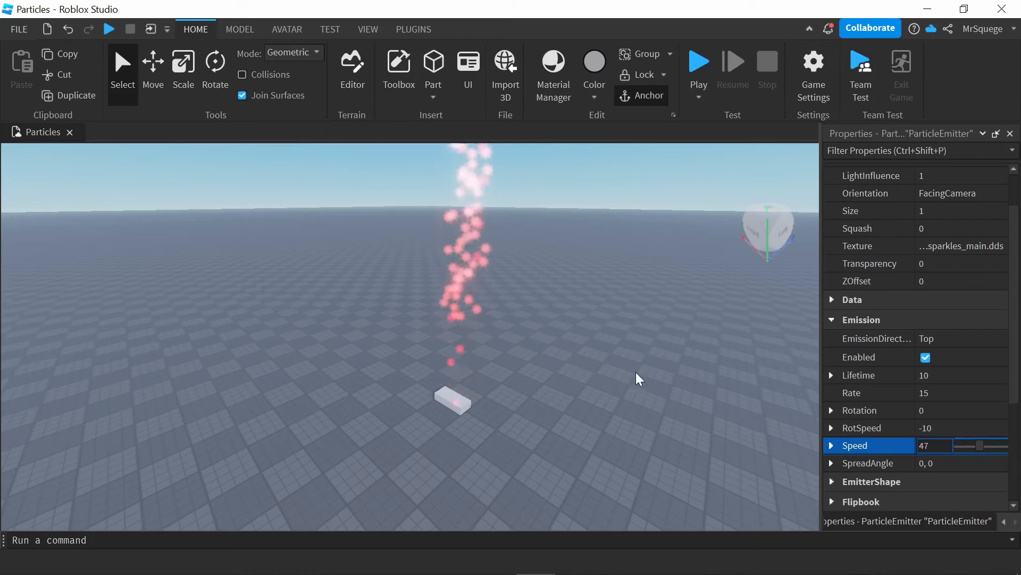
pyautogui.scroll(-4, 636, 372)
pyautogui.moveTo(598, 295); pyautogui.dragTo(559, 400, button='middle')
pyautogui.moveTo(627, 409); pyautogui.dragTo(627, 410, button='right')
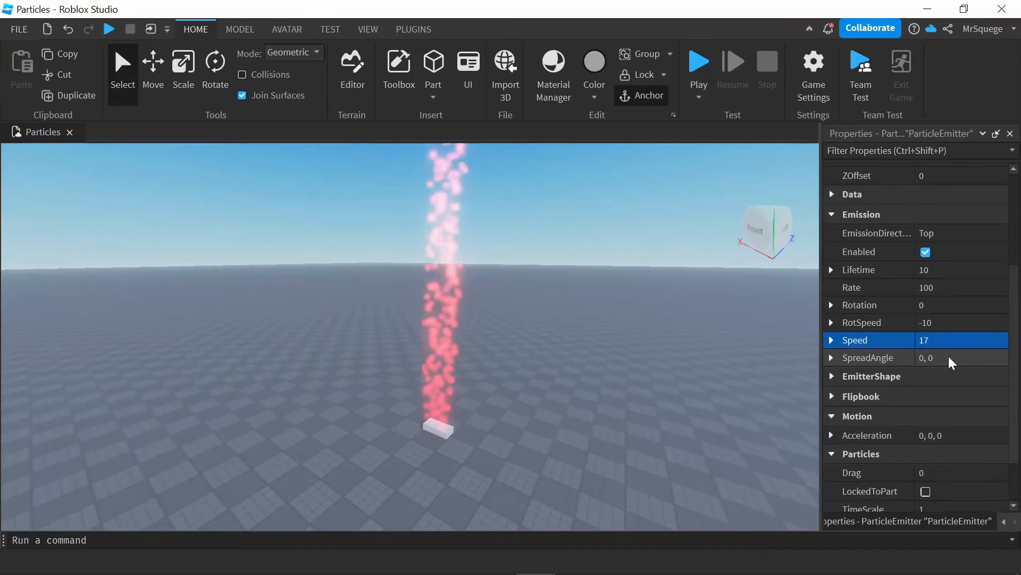
# - Set the emitter's SpreadAngle to 90, 90 and view the scattered particles
pyautogui.click(949, 355)
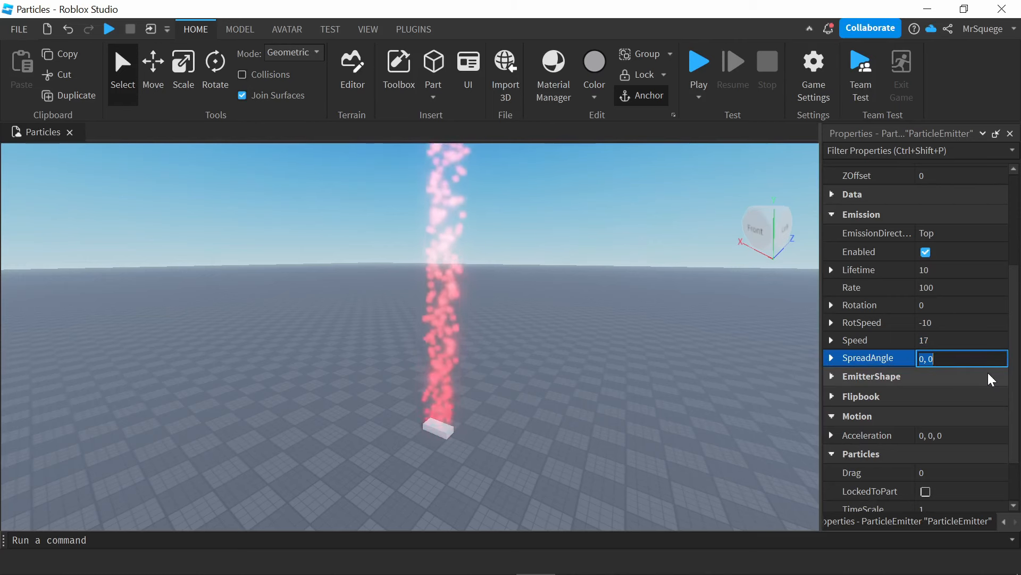
pyautogui.press('BackSpace')
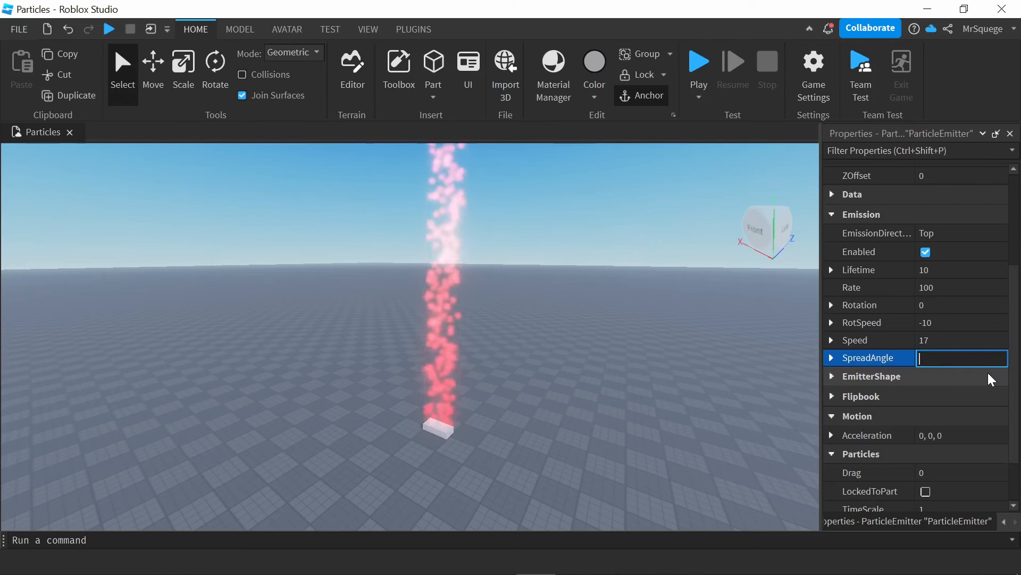
pyautogui.write('90')
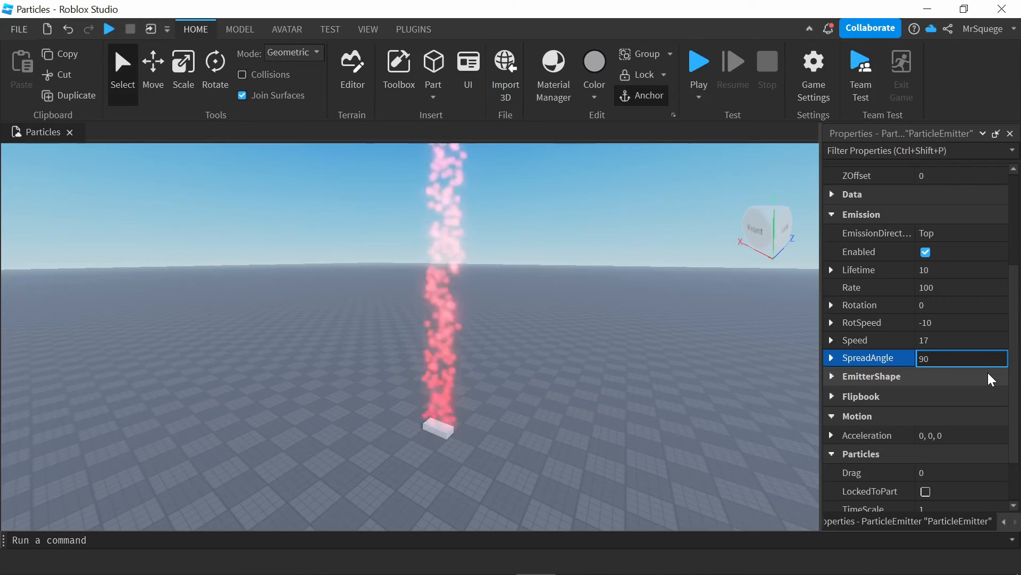
pyautogui.write(', 90')
pyautogui.press('Return')
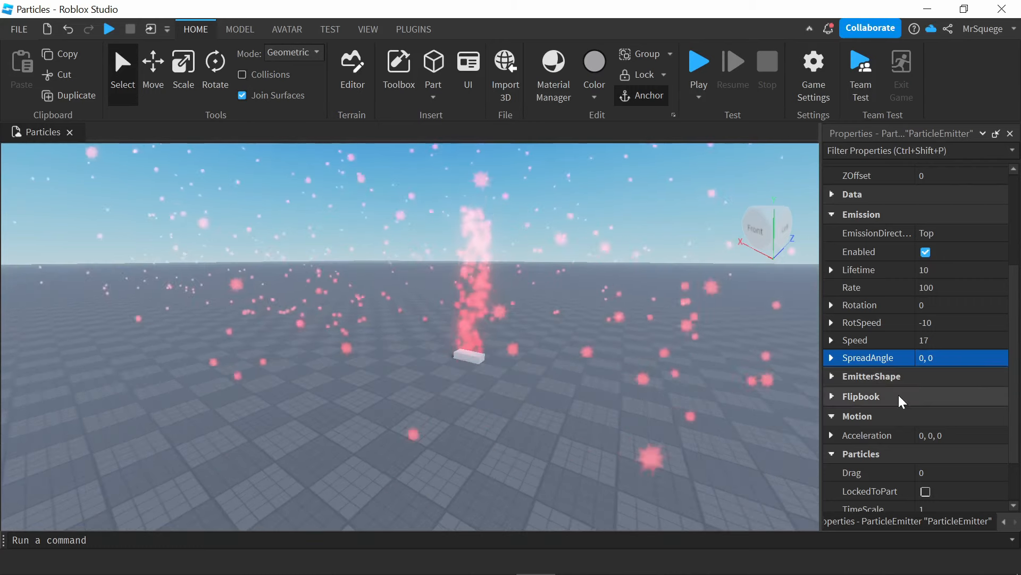
# - Set the emitter's Acceleration X value to 10
pyautogui.click(830, 435)
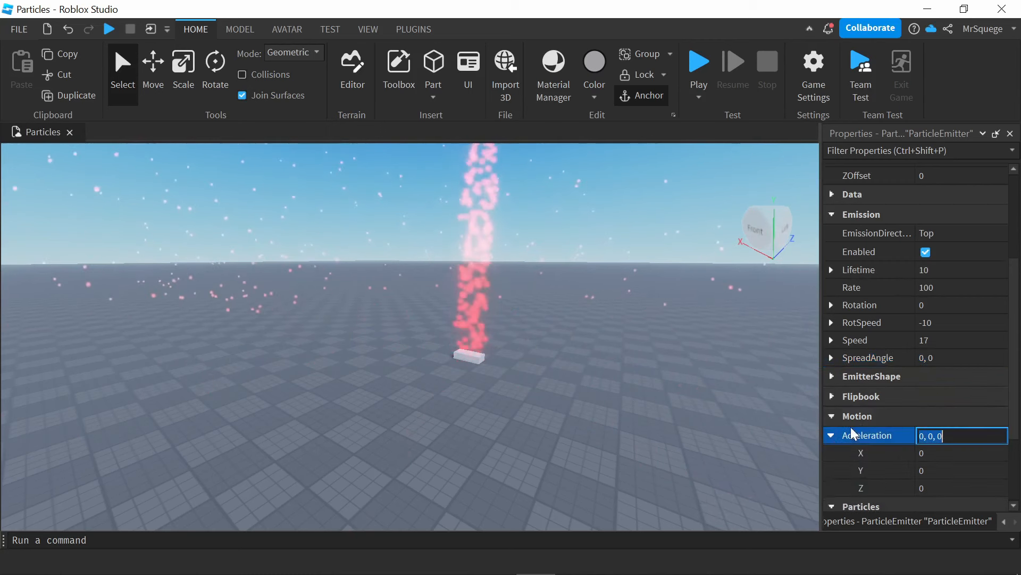
pyautogui.click(936, 454)
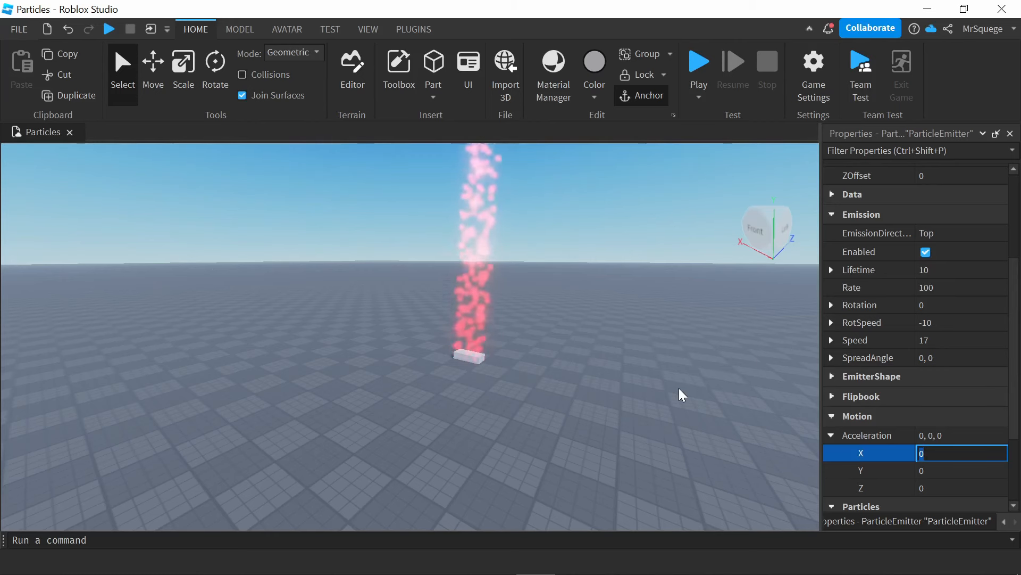
pyautogui.write('10')
pyautogui.press('Return')
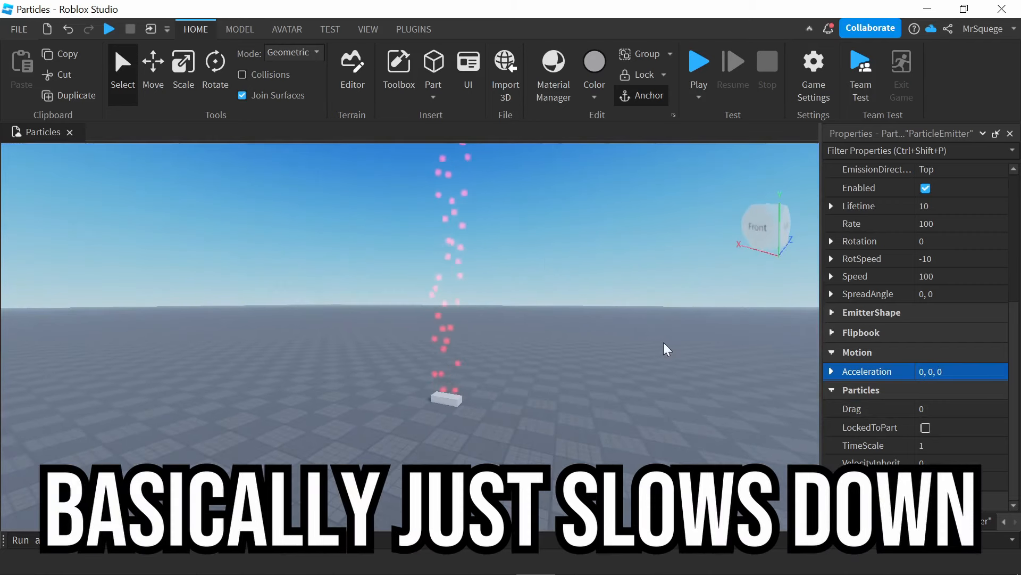
# - Set the emitter's Drag to 2.25 and inspect the particle stream along its height
pyautogui.click(931, 409)
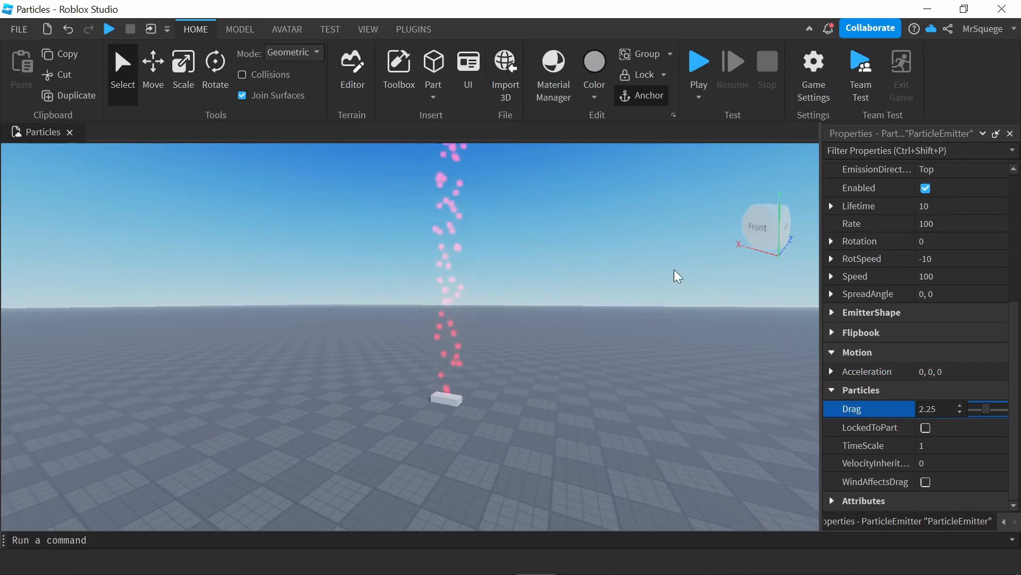
pyautogui.moveTo(675, 269); pyautogui.dragTo(641, 267, button='right')
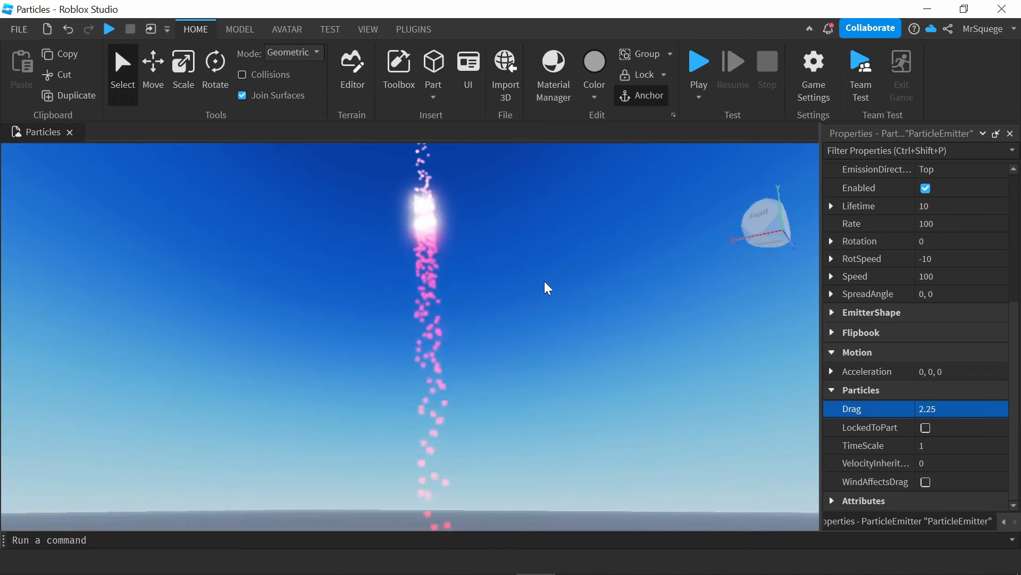
pyautogui.moveTo(593, 295); pyautogui.dragTo(583, 278, button='right')
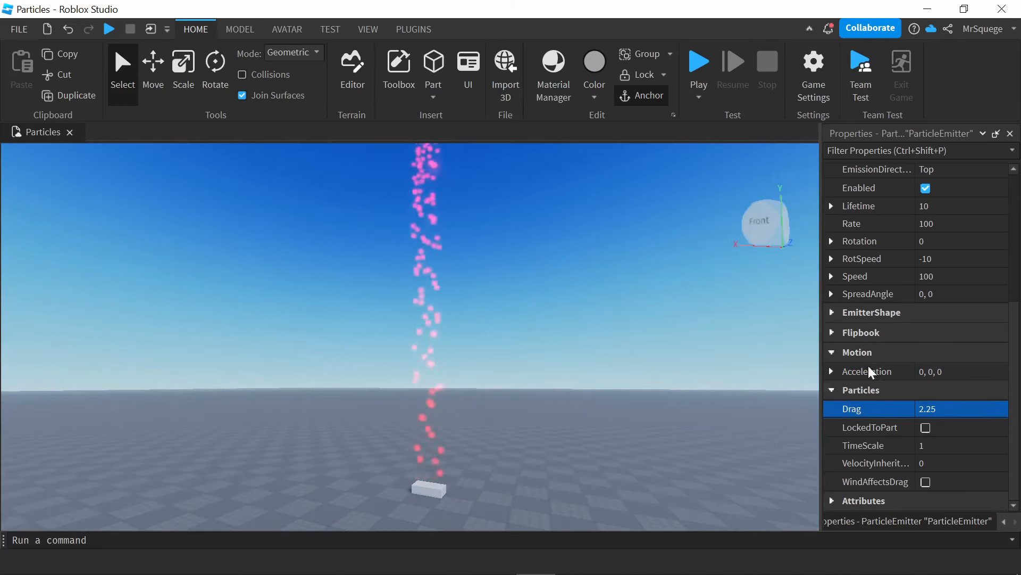
# - Raise the emitter's Drag to 5 and return it to 0
pyautogui.click(981, 413)
pyautogui.moveTo(982, 415); pyautogui.dragTo(1018, 410)
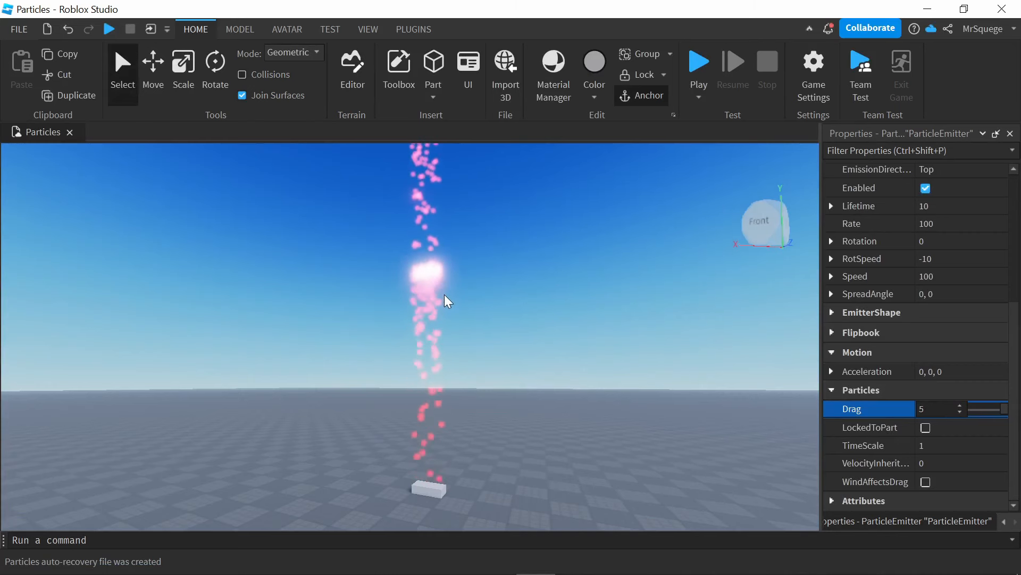
pyautogui.moveTo(1004, 408); pyautogui.dragTo(964, 408)
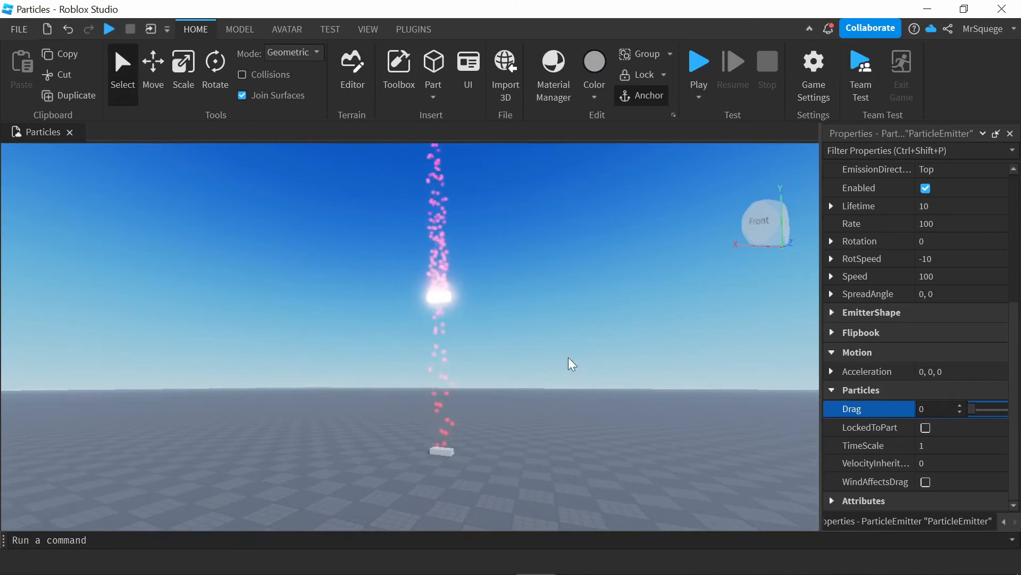
# - Select the emitting part and move it across the baseplate to test how its particles follow
pyautogui.click(447, 450)
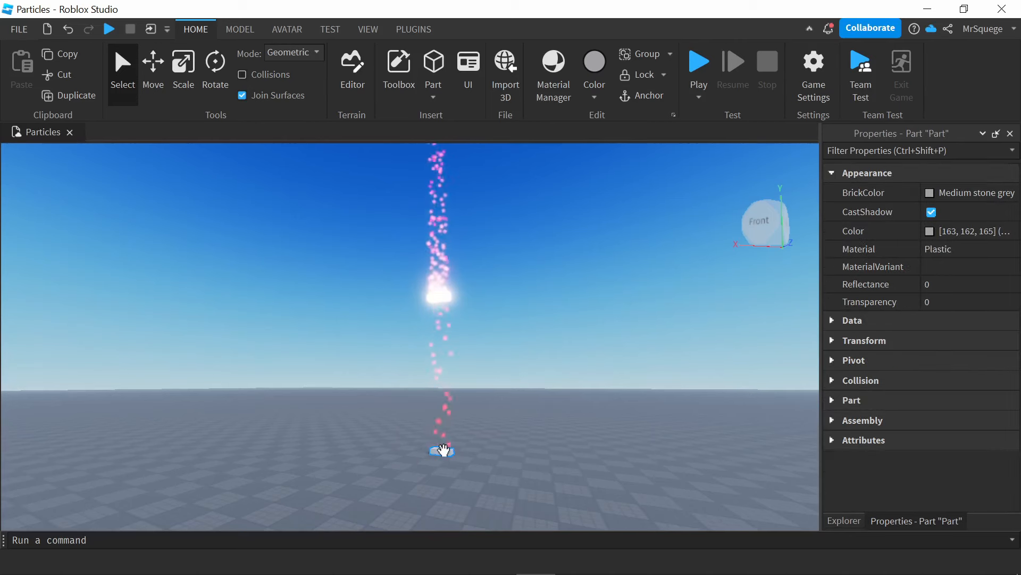
pyautogui.moveTo(561, 463); pyautogui.dragTo(476, 462)
# - Enable LockedToPart on the part's ParticleEmitter and move the part a short distance to test it
pyautogui.click(844, 520)
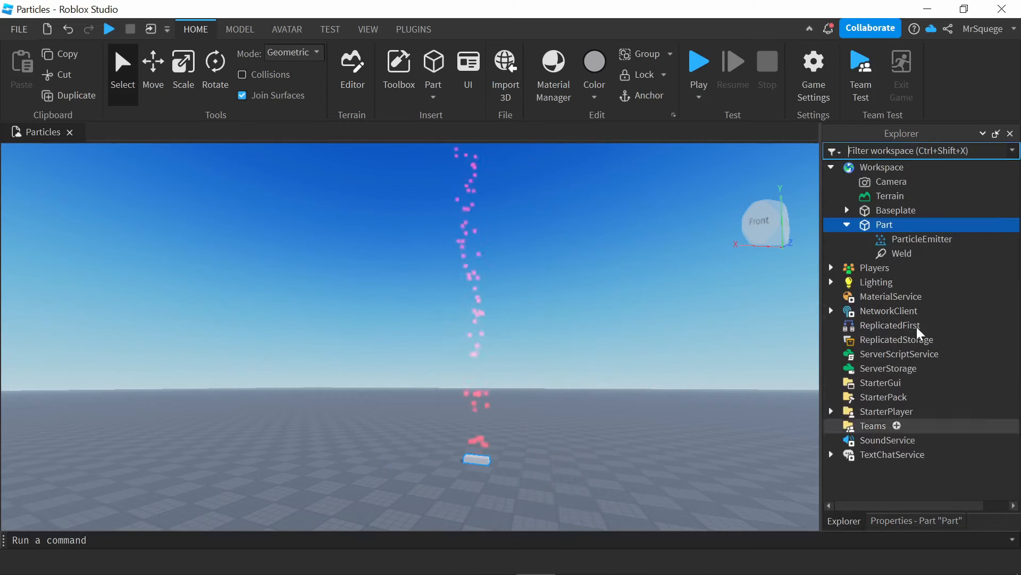
pyautogui.click(904, 239)
pyautogui.click(915, 521)
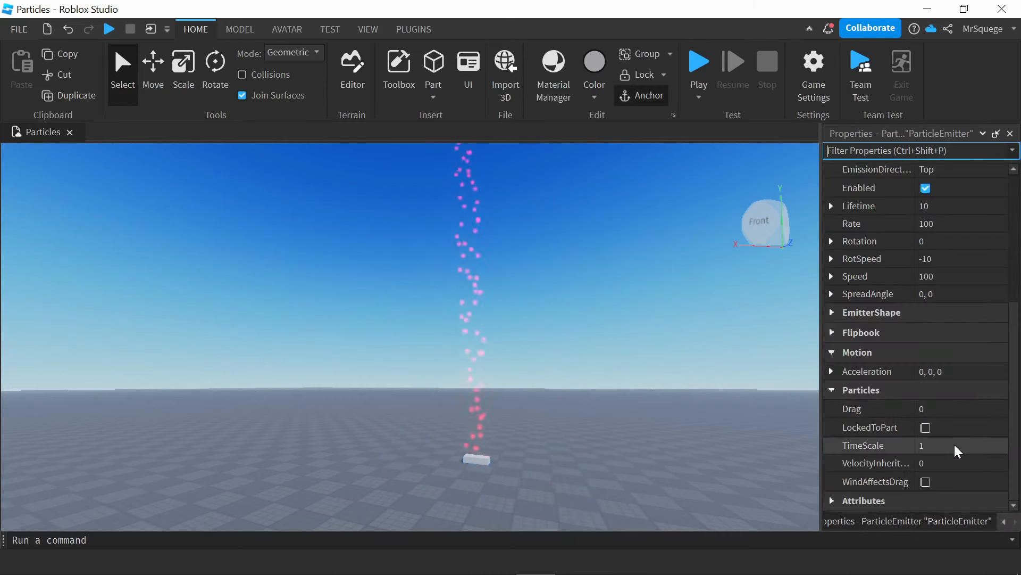
pyautogui.click(926, 428)
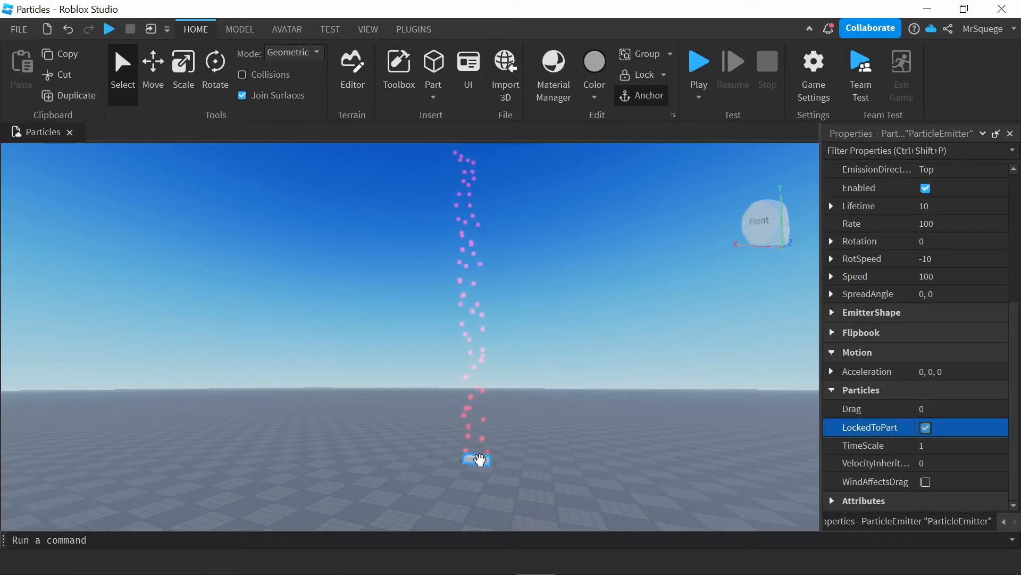
pyautogui.moveTo(477, 458)
pyautogui.mouseDown()
pyautogui.moveTo(638, 479)
pyautogui.moveTo(471, 490)
pyautogui.moveTo(408, 473)
pyautogui.moveTo(483, 474)
pyautogui.moveTo(462, 470)
pyautogui.mouseUp()
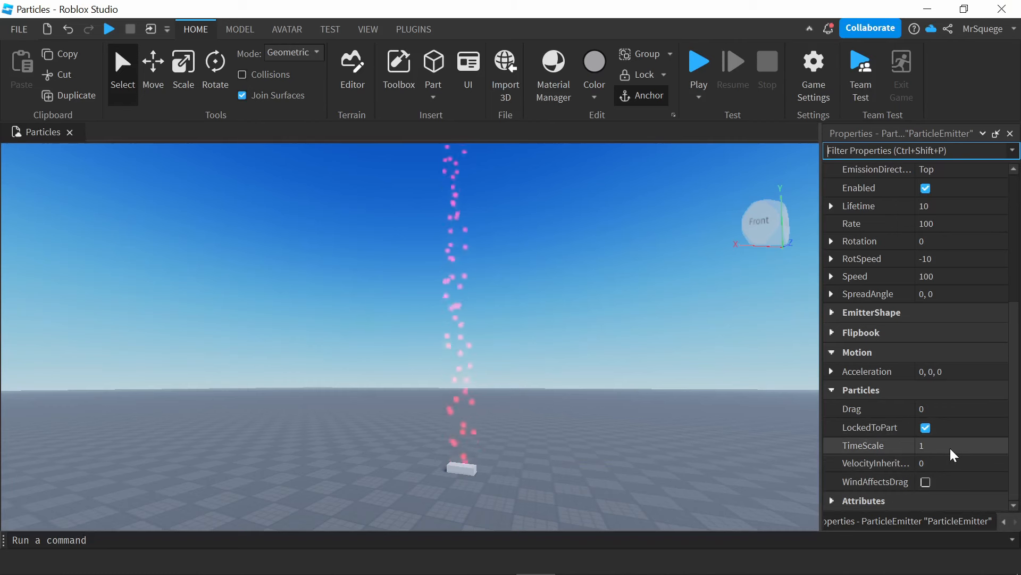
# - Set the emitter's TimeScale to 0 and view the particles up close
pyautogui.click(952, 447)
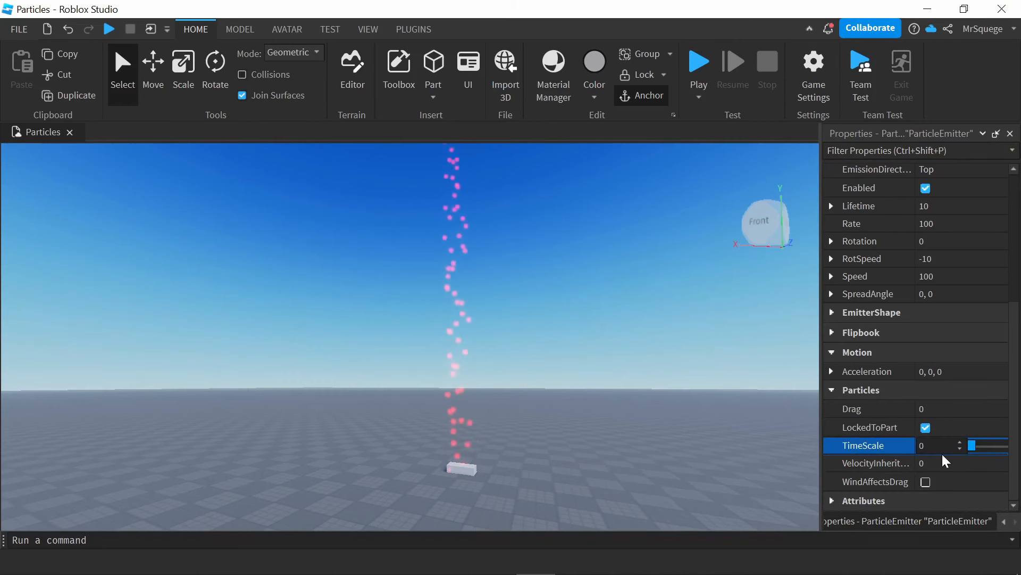
pyautogui.scroll(3, 453, 366)
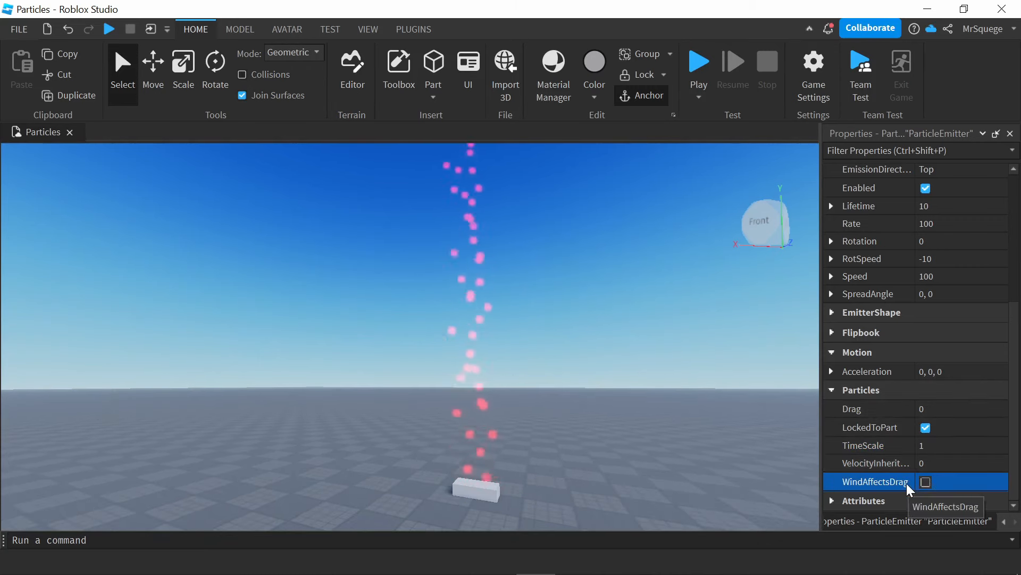
# - Clear the selection and examine the particle stream from different angles and distances
pyautogui.scroll(4, 946, 448)
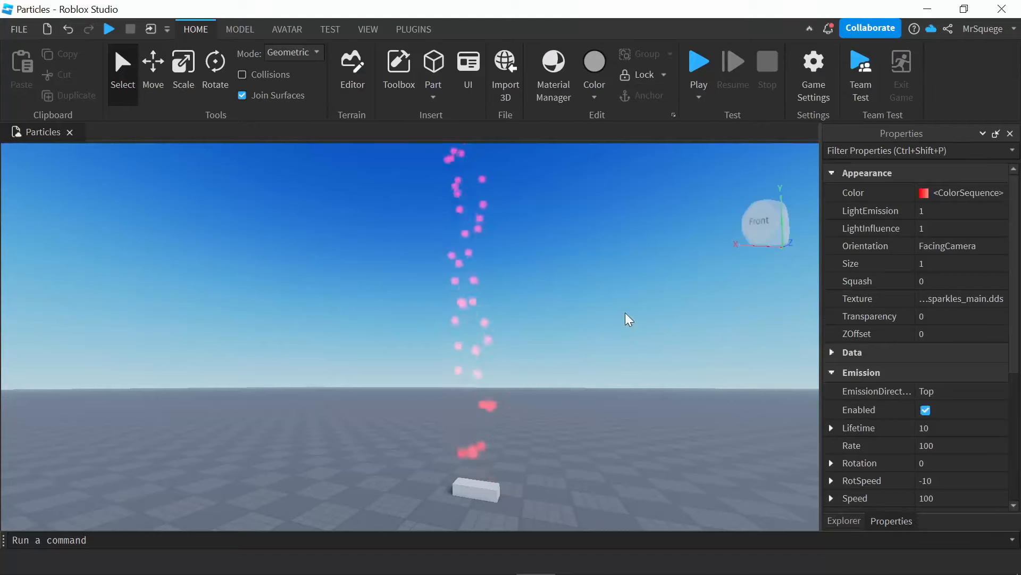
pyautogui.click(625, 312)
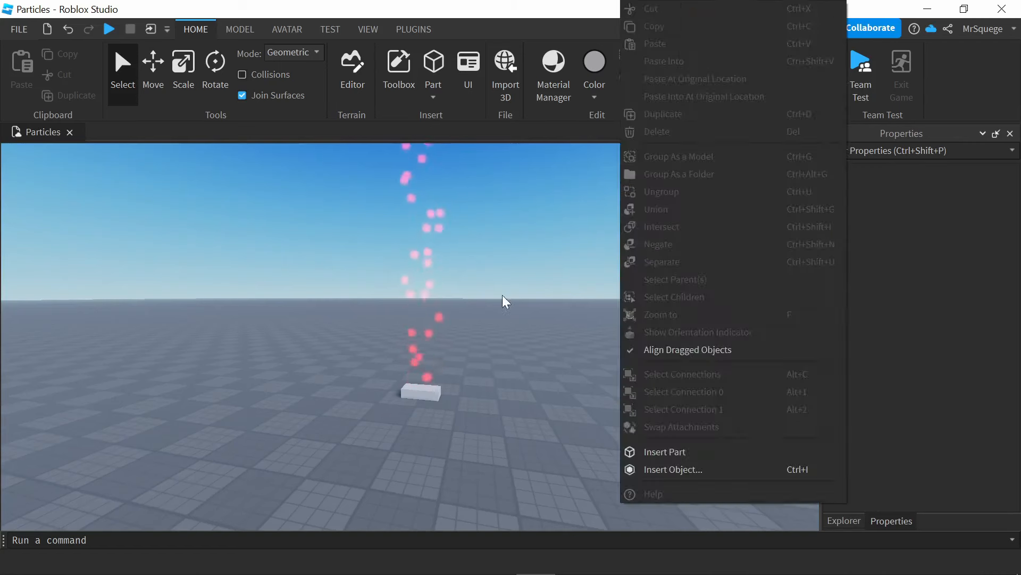
pyautogui.click(502, 295)
pyautogui.scroll(-4, 532, 269)
pyautogui.moveTo(551, 281); pyautogui.dragTo(555, 333, button='middle')
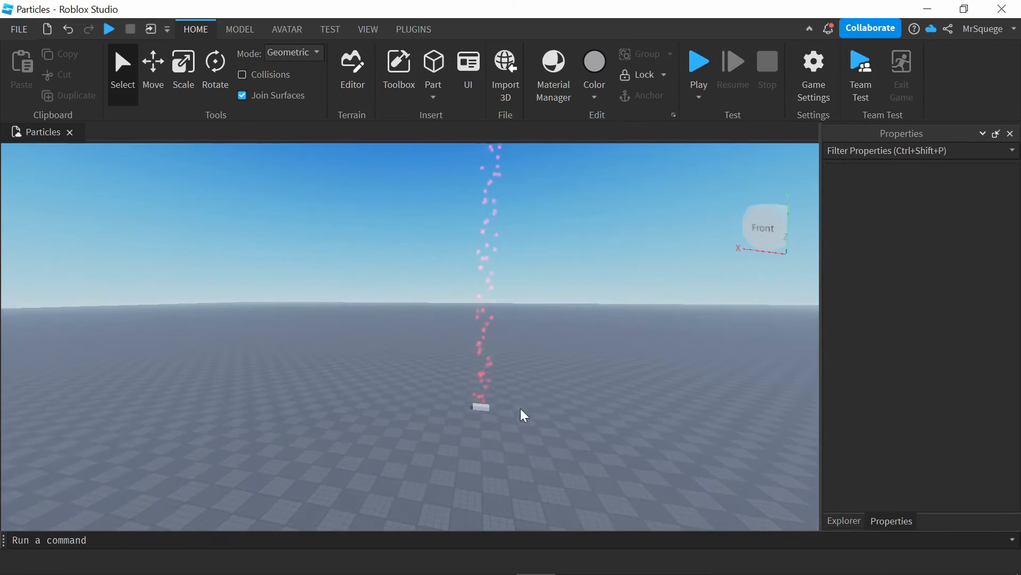
pyautogui.scroll(3, 551, 344)
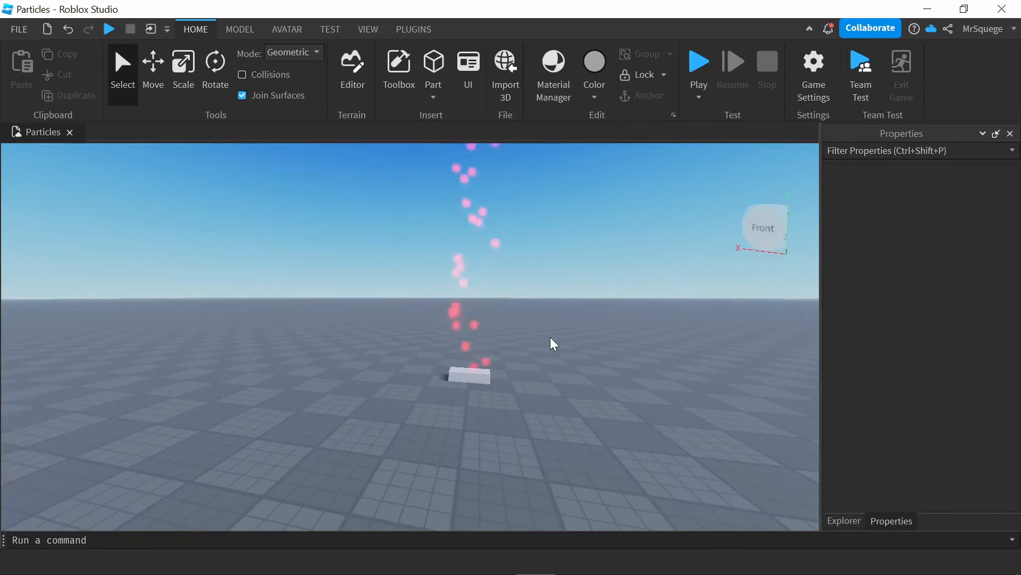